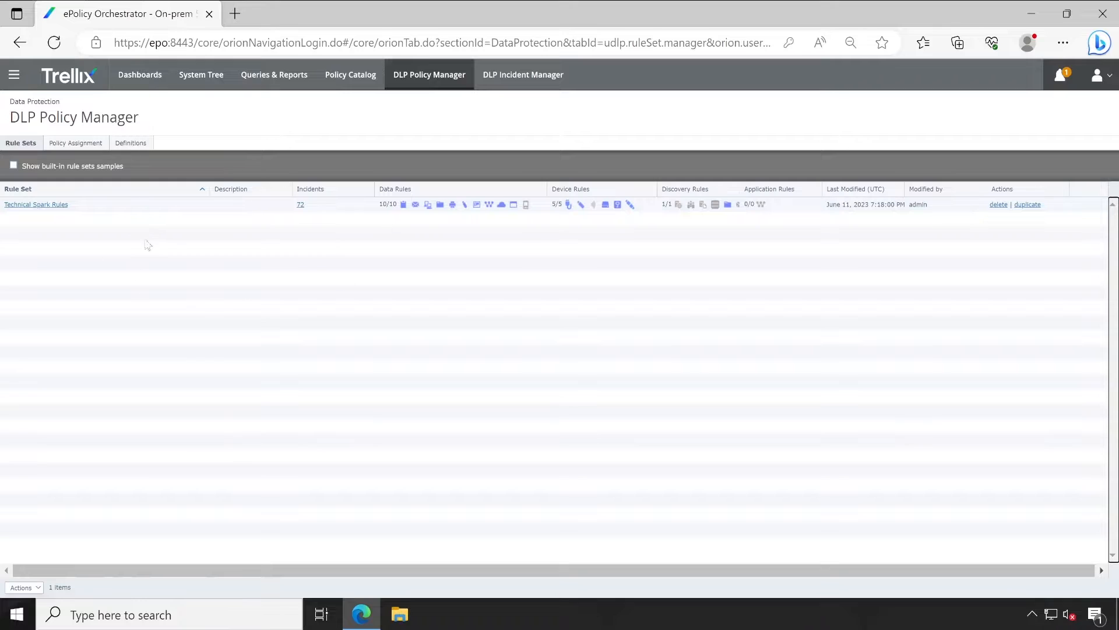
Review the data protection, device control and discovery rules in the Technical Spark Rules set, and close the rule set.
{"action": "left_click", "coordinate": [61, 205]}
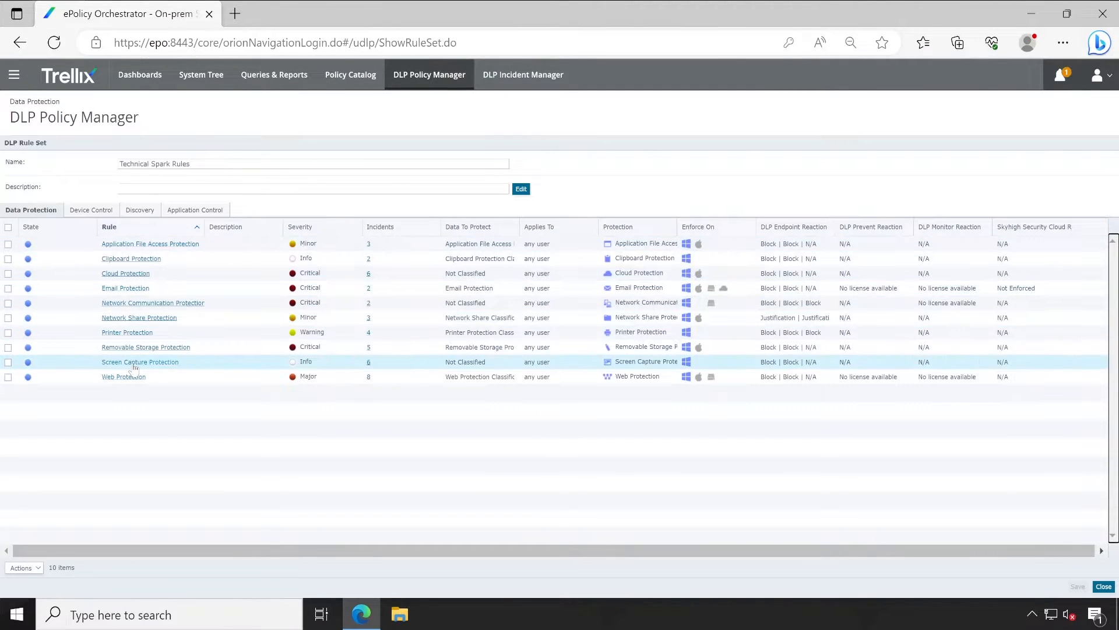
{"action": "left_click", "coordinate": [87, 210]}
{"action": "left_click", "coordinate": [140, 210]}
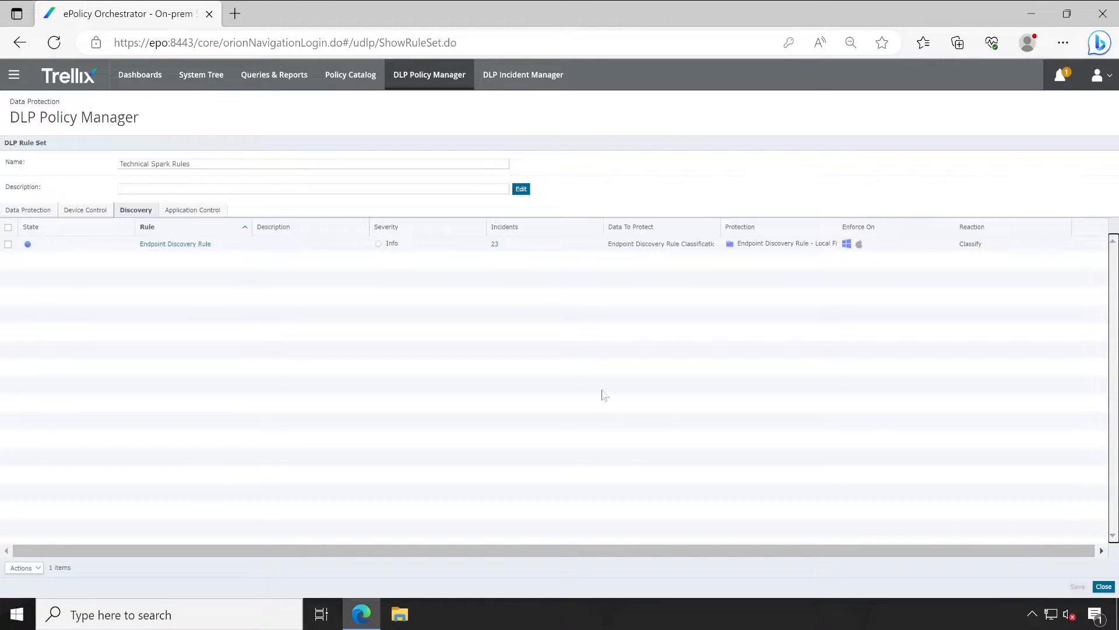
{"action": "left_click", "coordinate": [1104, 586]}
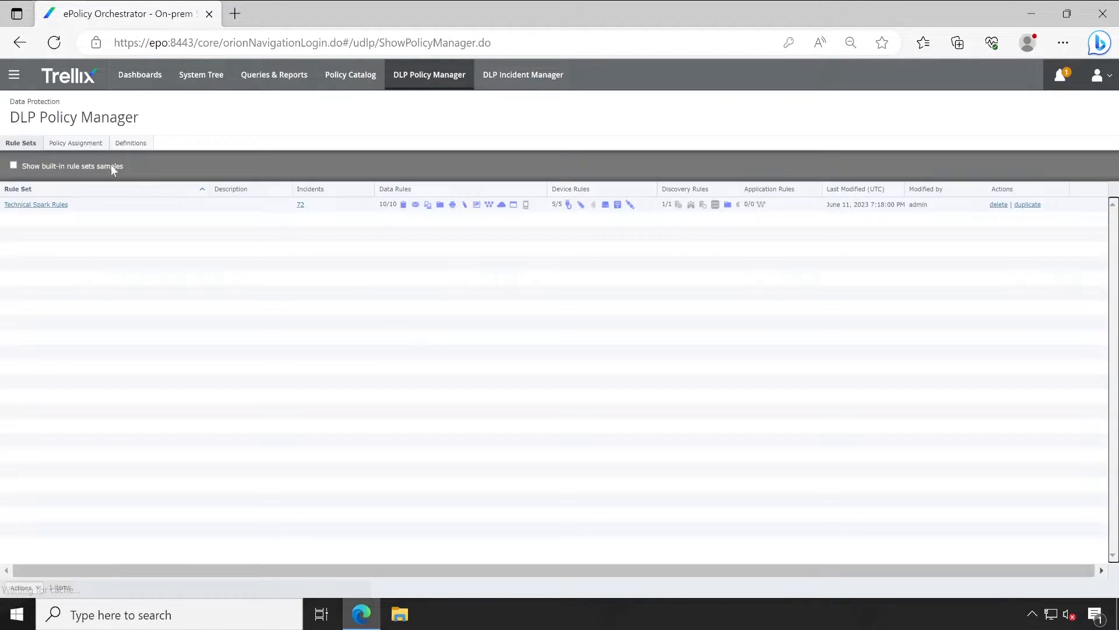
Open the Backup & Restore section of DLP Settings.
{"action": "left_click", "coordinate": [14, 74]}
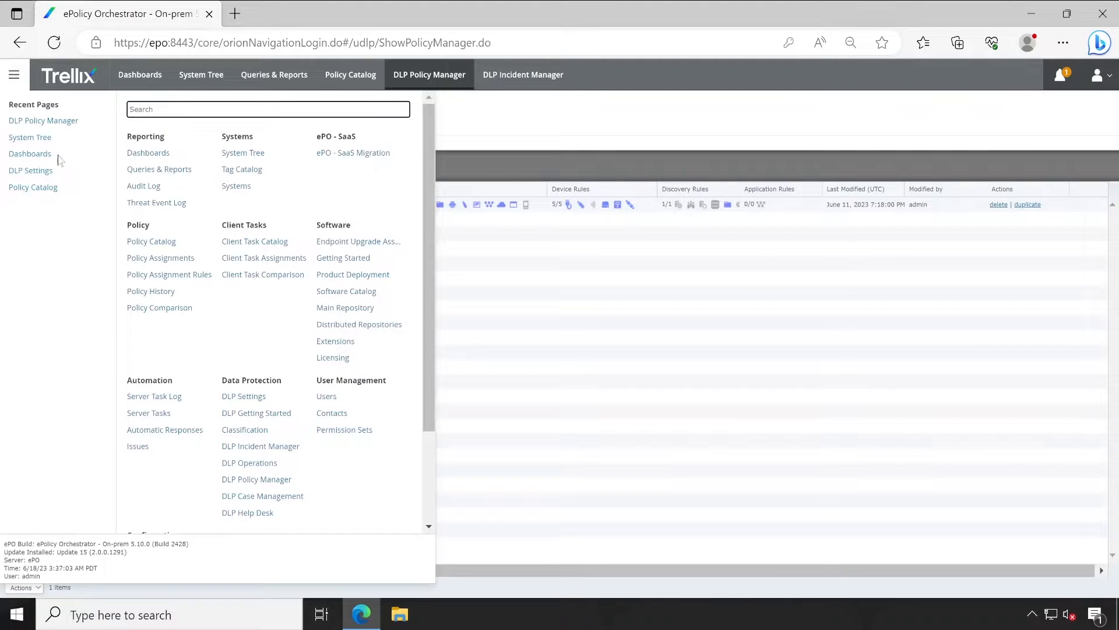
{"action": "left_click", "coordinate": [240, 398]}
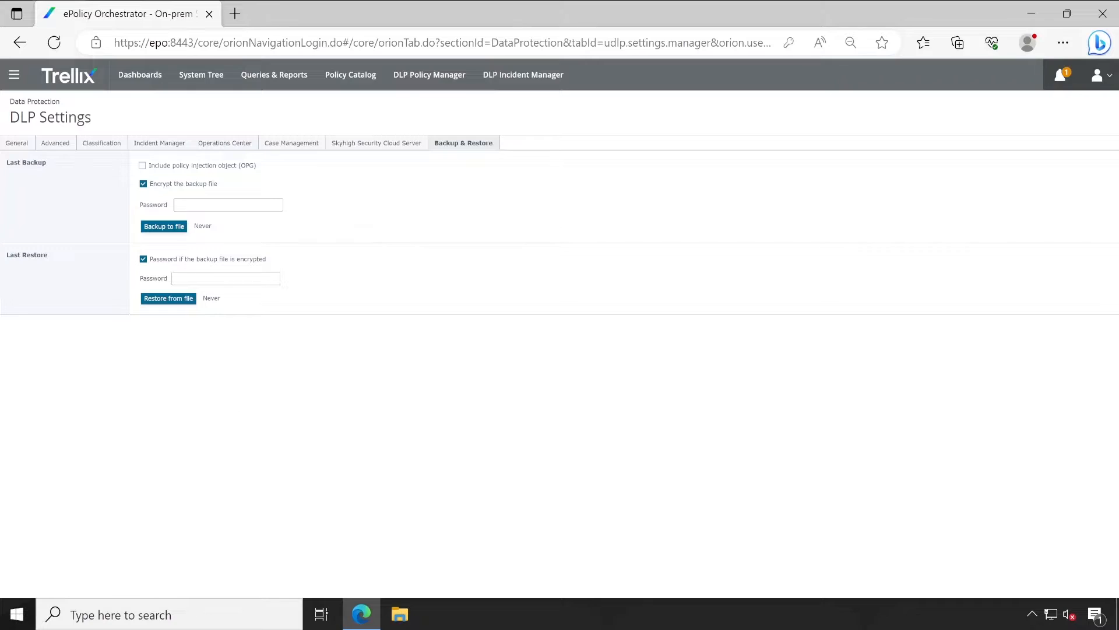
{"action": "left_click_drag", "start_coordinate": [434, 143], "coordinate": [489, 143]}
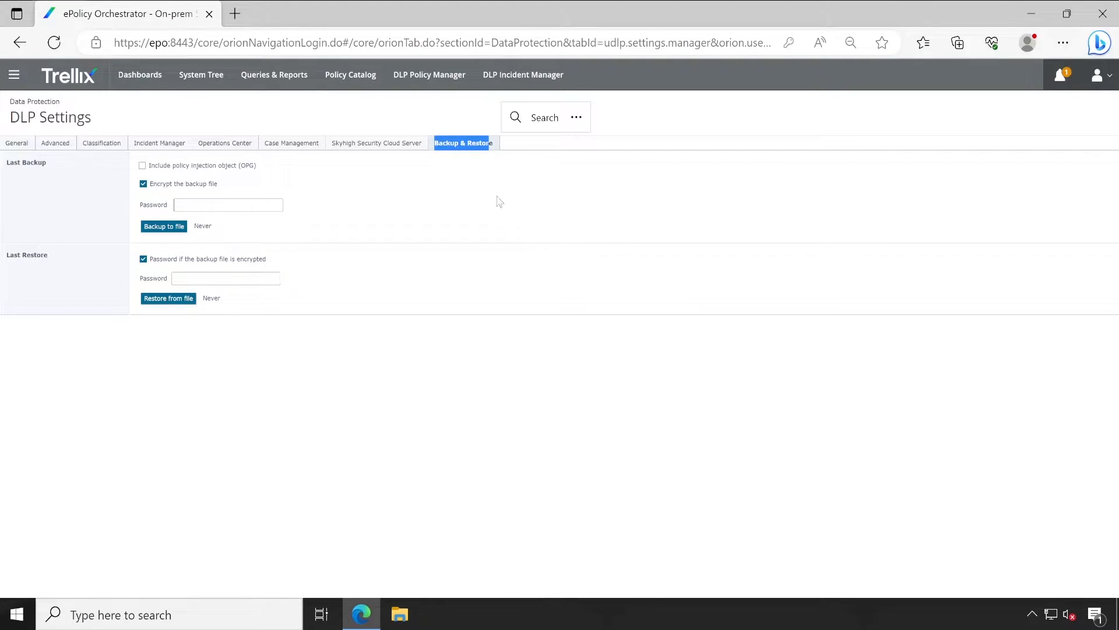
{"action": "left_click", "coordinate": [499, 202]}
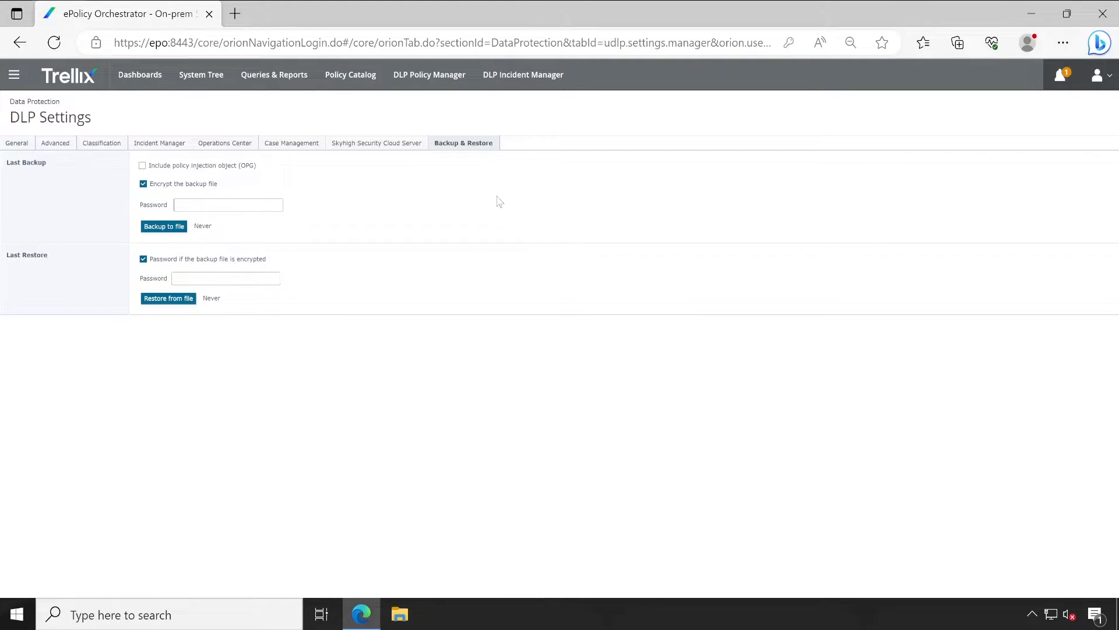
Include the policy injection object (OPG) in the backup and turn off encryption of the backup file.
{"action": "left_click", "coordinate": [161, 169]}
{"action": "left_click", "coordinate": [174, 205]}
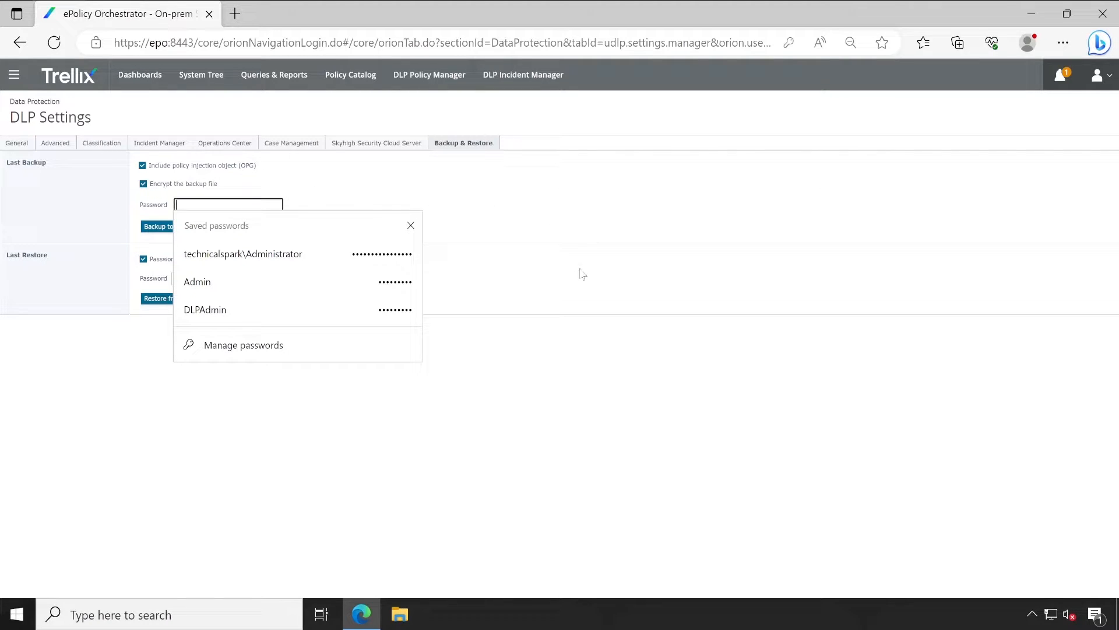
{"action": "left_click", "coordinate": [554, 387]}
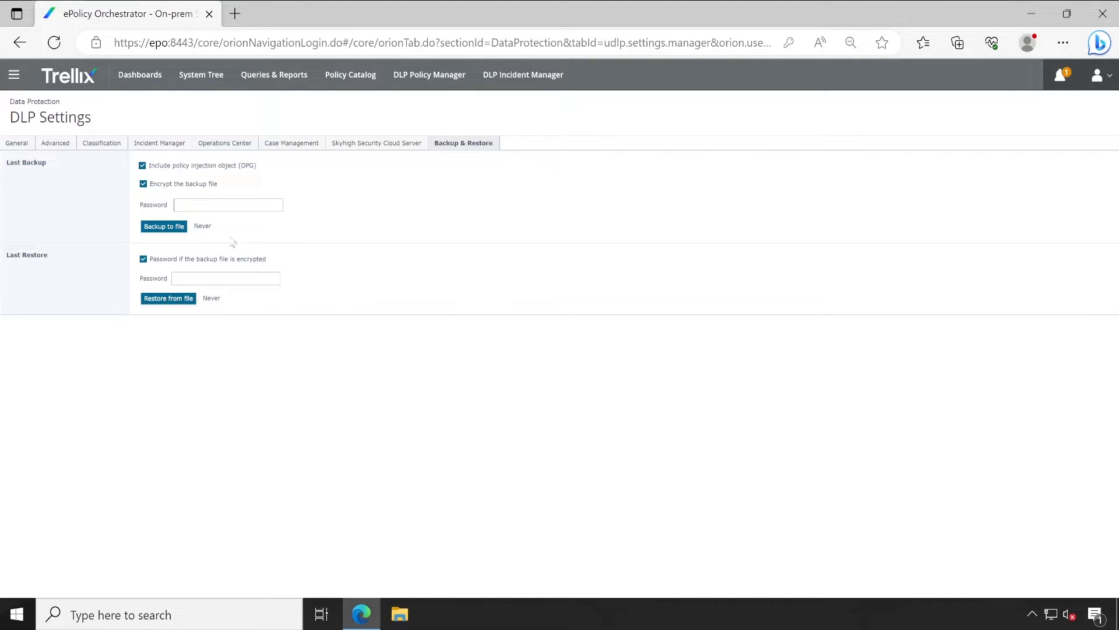
{"action": "left_click", "coordinate": [143, 185]}
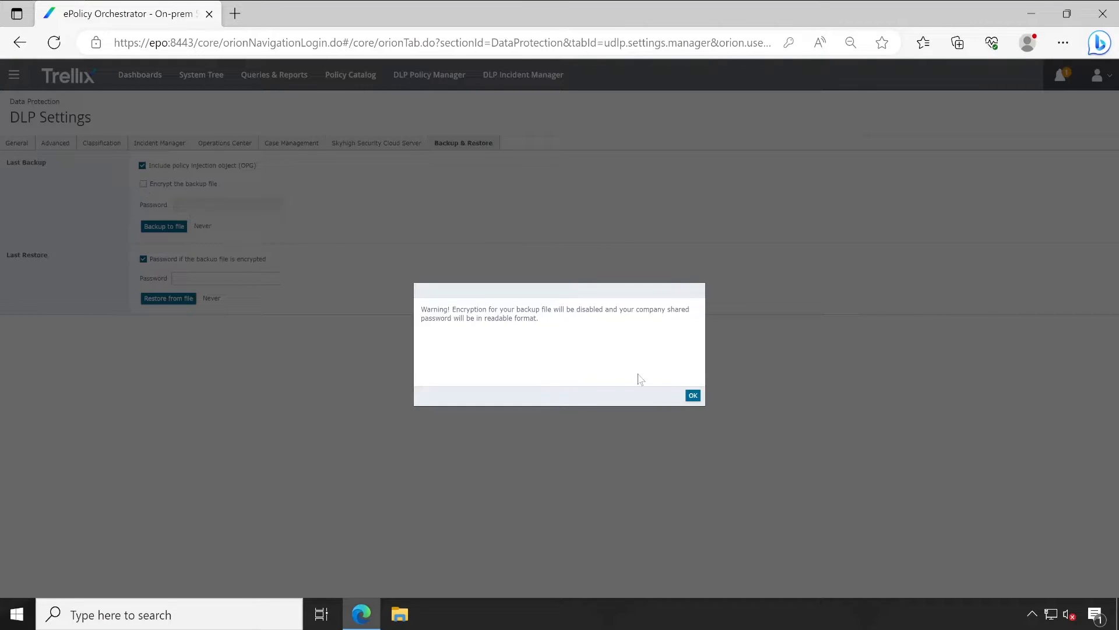
{"action": "left_click", "coordinate": [692, 395]}
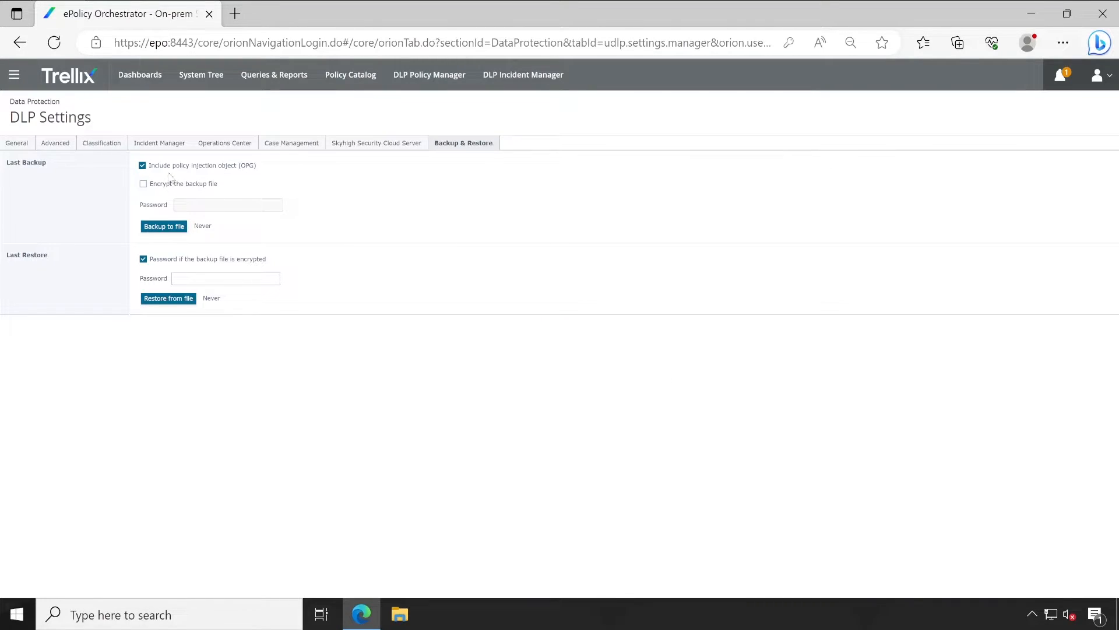
Back up the DLP configuration to a file and check the downloaded dlpConfig.backup in its folder.
{"action": "left_click", "coordinate": [172, 230]}
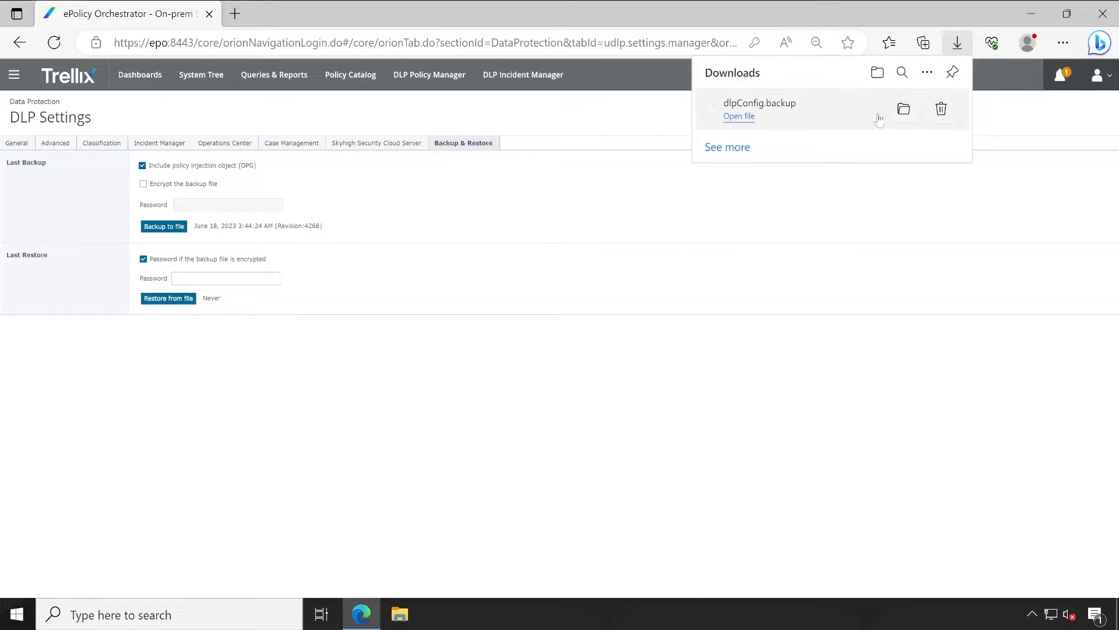
{"action": "left_click", "coordinate": [903, 111]}
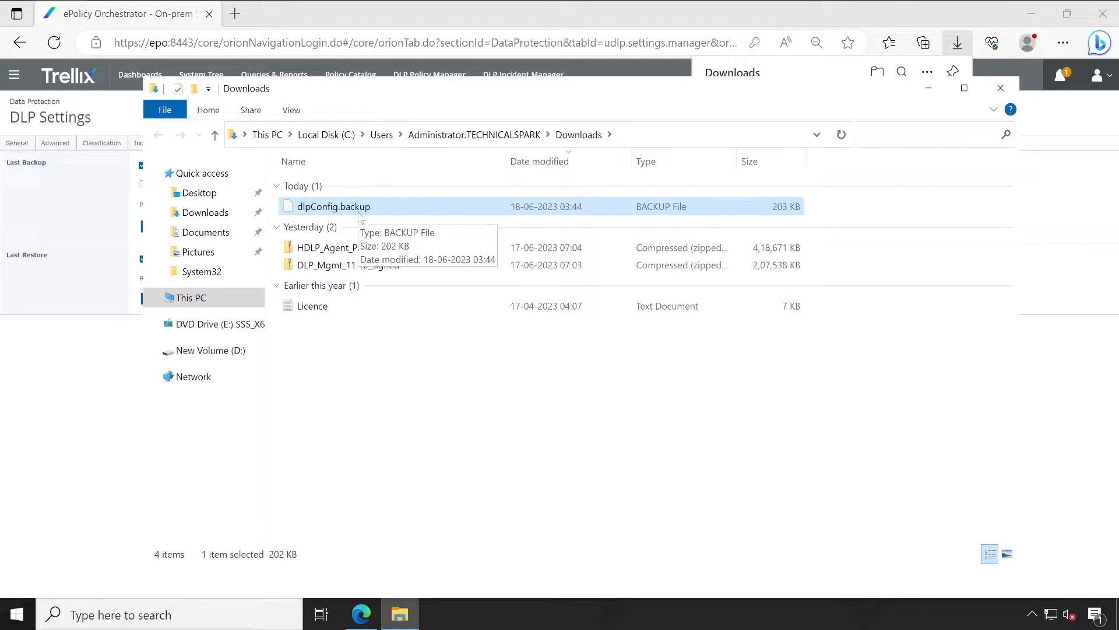
{"action": "left_click", "coordinate": [45, 392]}
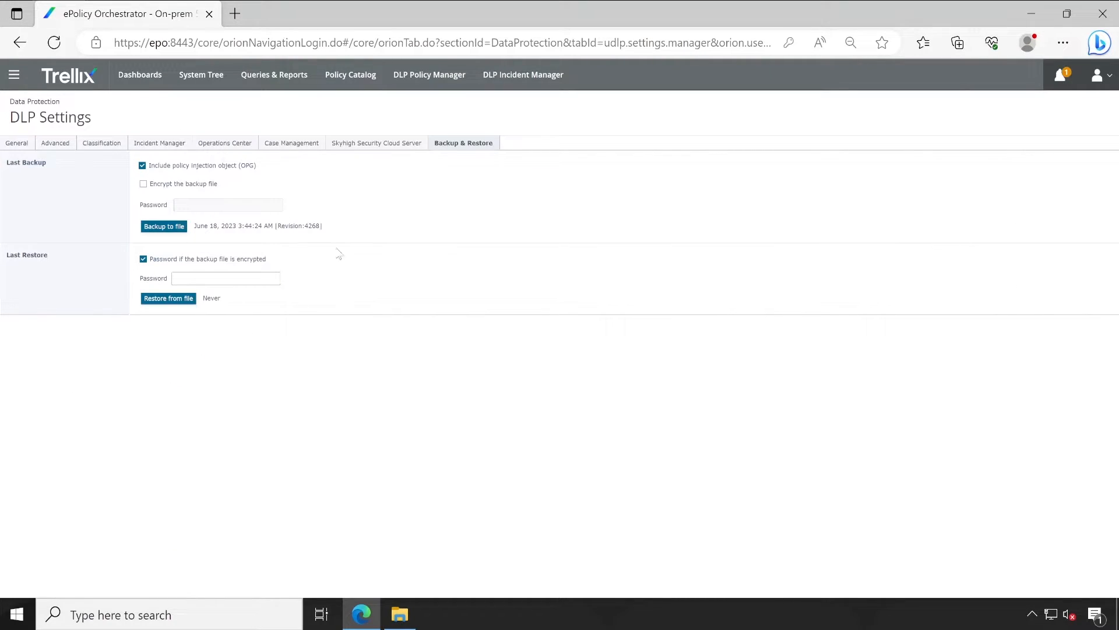
Delete the Network Communication, Network Share, Printer, Removable Storage, Screen Capture and Web Protection rules from the Technical Spark Rules set.
{"action": "left_click", "coordinate": [442, 79]}
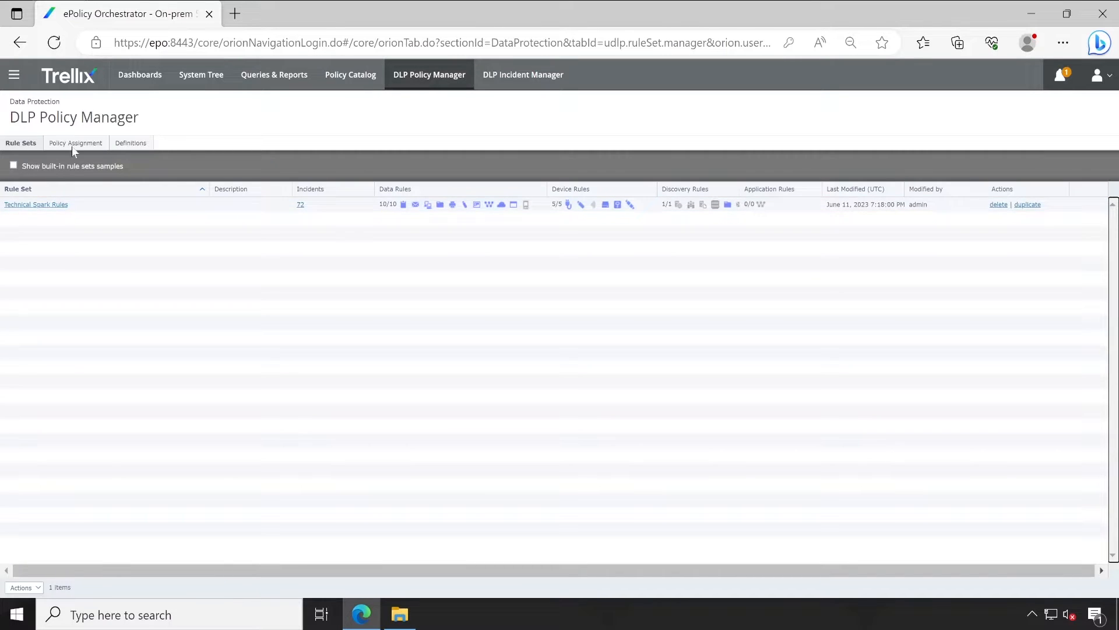
{"action": "left_click", "coordinate": [45, 206]}
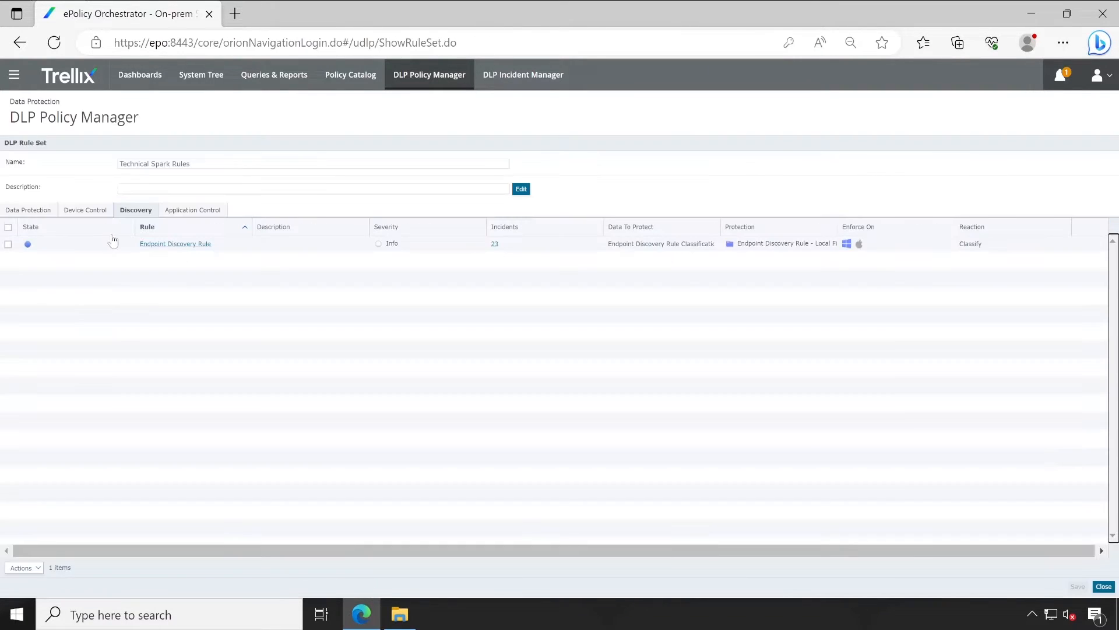
{"action": "left_click", "coordinate": [32, 211]}
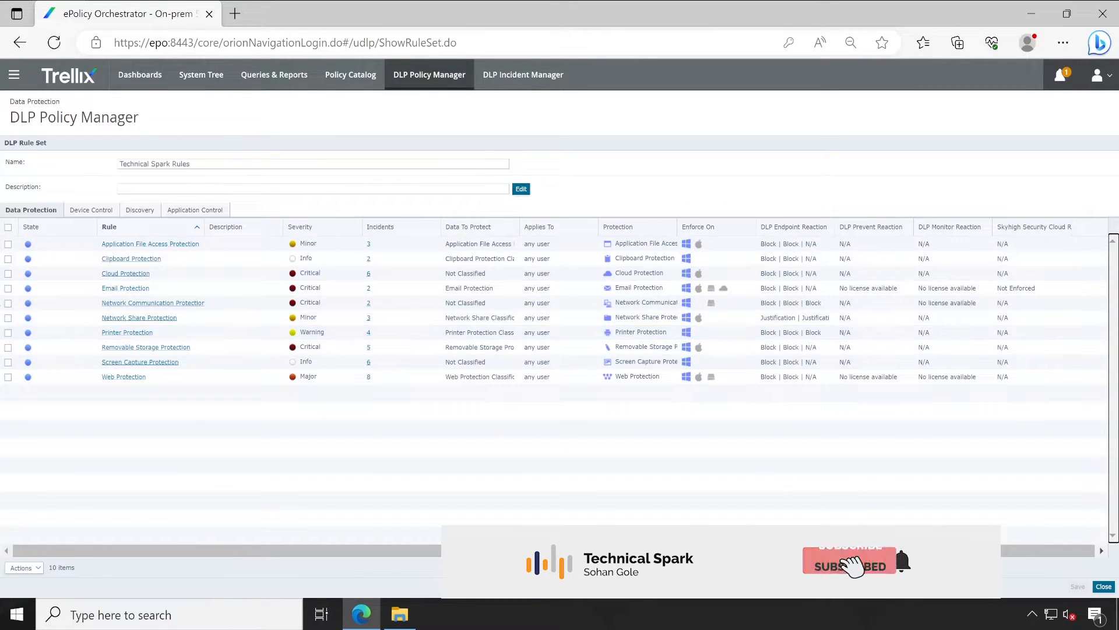
{"action": "left_click", "coordinate": [7, 303]}
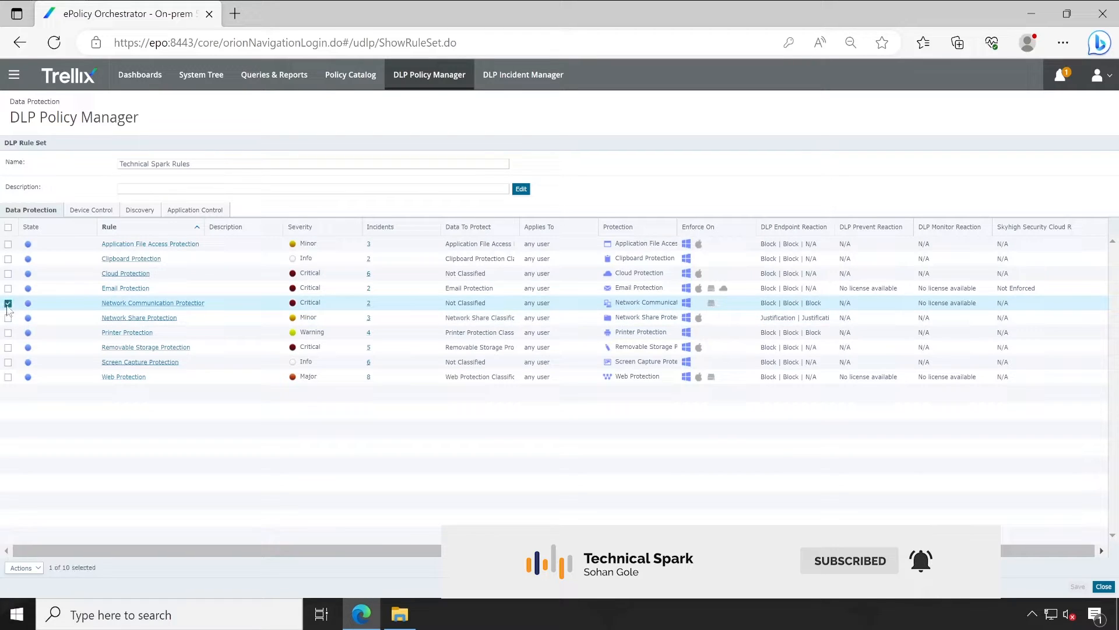
{"action": "left_click", "coordinate": [8, 318]}
{"action": "left_click", "coordinate": [8, 332]}
{"action": "left_click", "coordinate": [7, 347]}
{"action": "left_click", "coordinate": [8, 362]}
{"action": "left_click", "coordinate": [8, 377]}
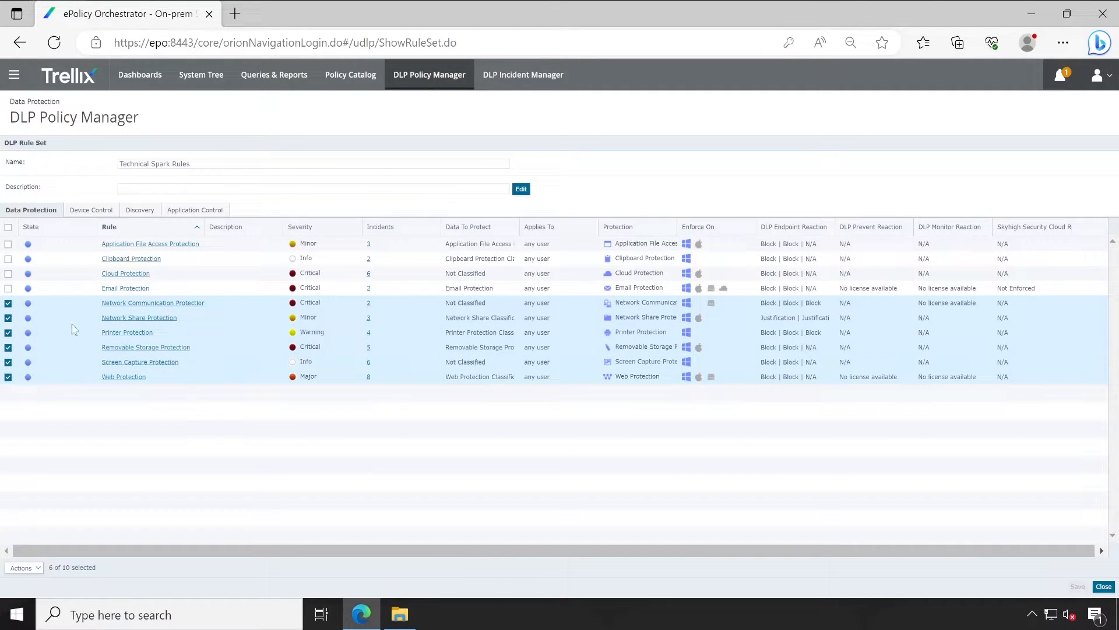
{"action": "left_click", "coordinate": [31, 574]}
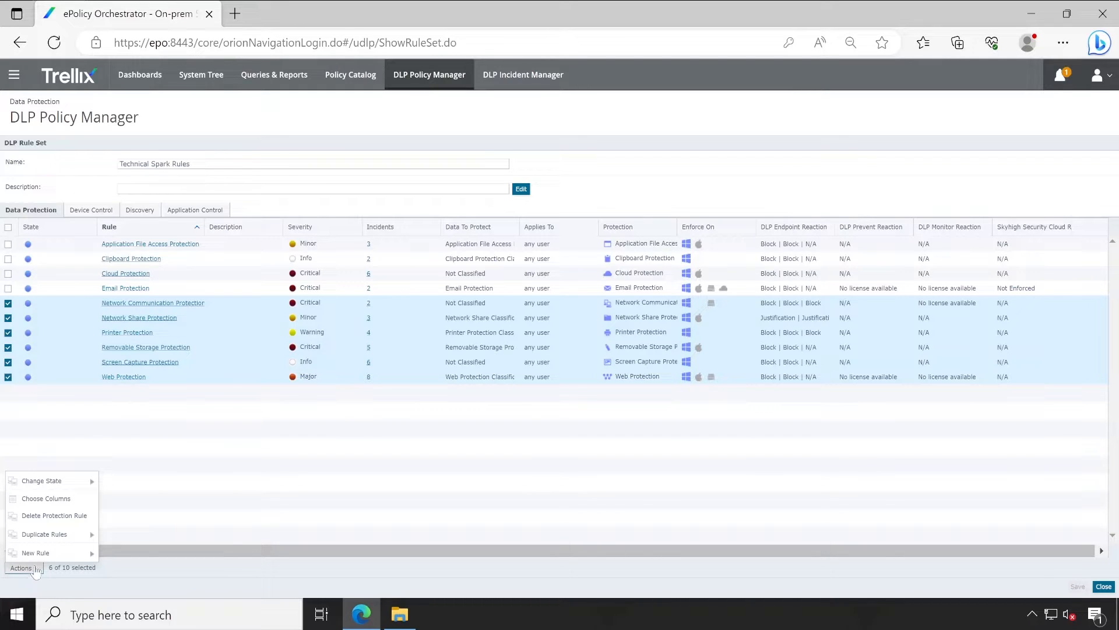
{"action": "left_click", "coordinate": [58, 517]}
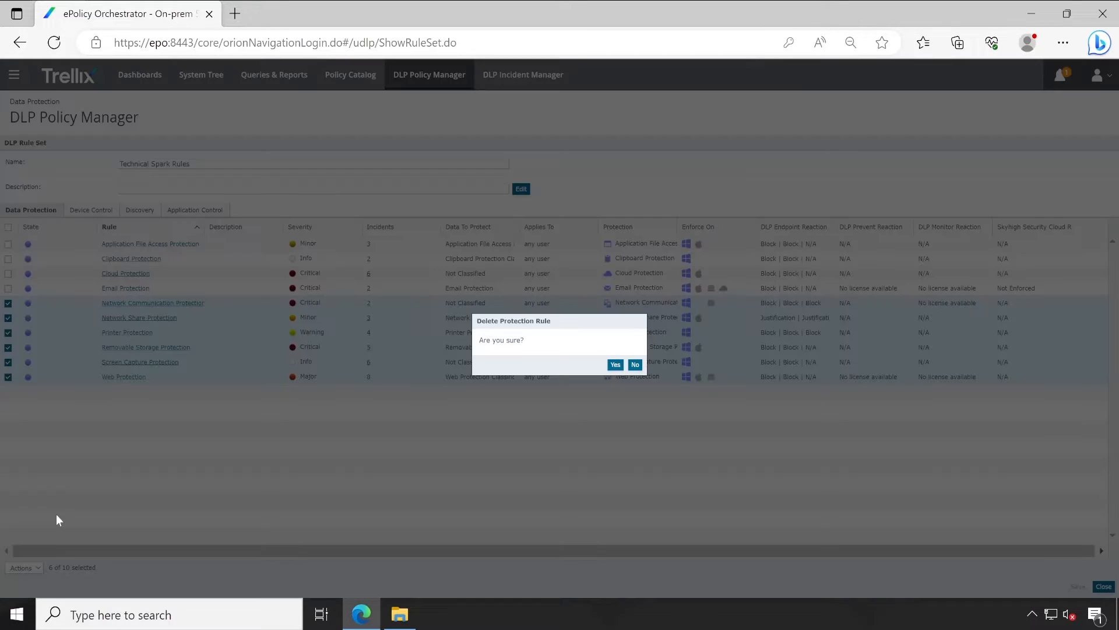
{"action": "left_click", "coordinate": [615, 365]}
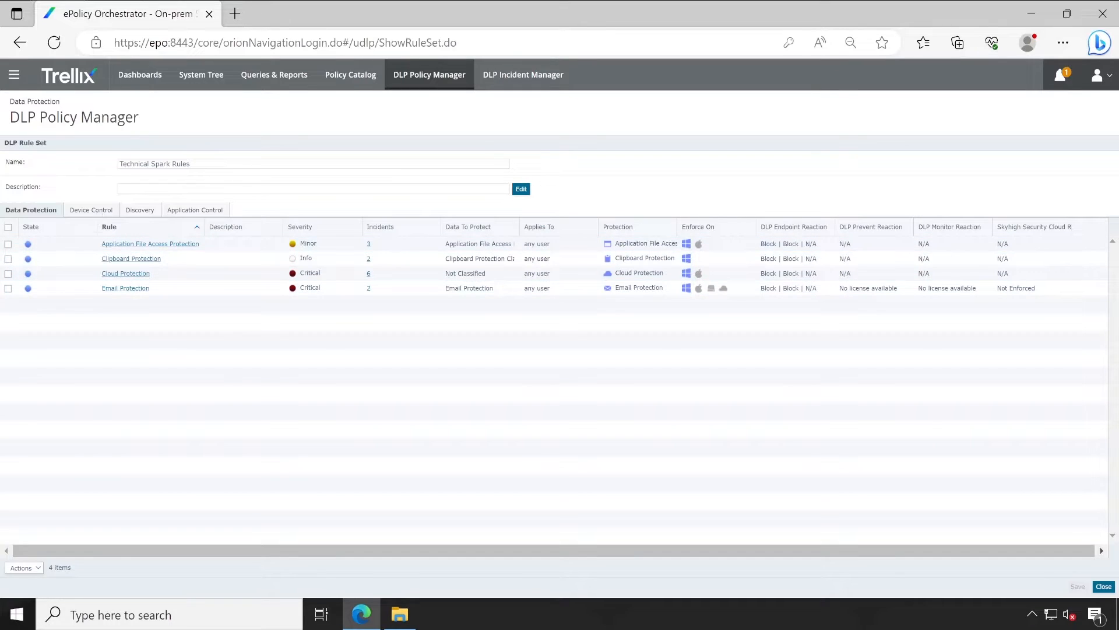
Delete the TrueCrypt Device Rule from the device control rules of the Technical Spark Rules set.
{"action": "left_click", "coordinate": [91, 210]}
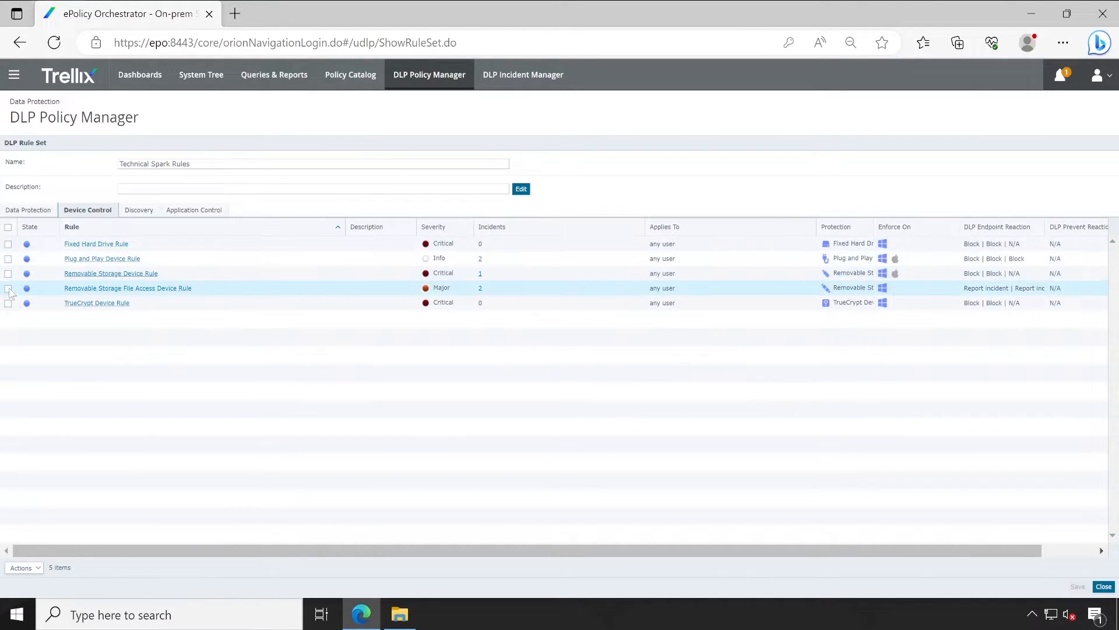
{"action": "left_click", "coordinate": [35, 210]}
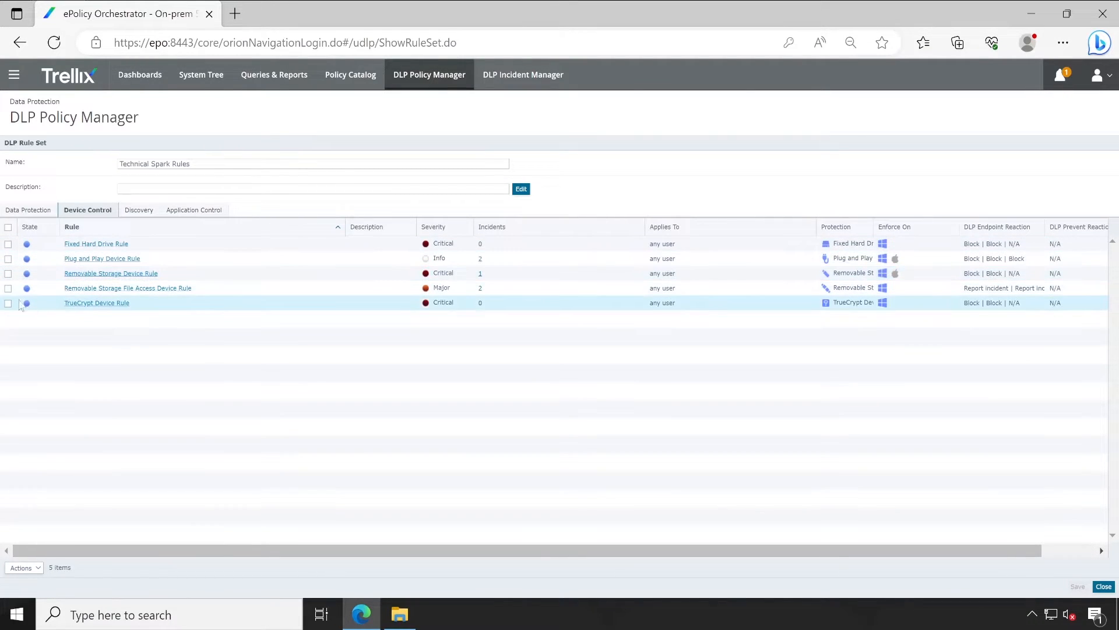
{"action": "left_click", "coordinate": [8, 303]}
{"action": "left_click", "coordinate": [25, 567]}
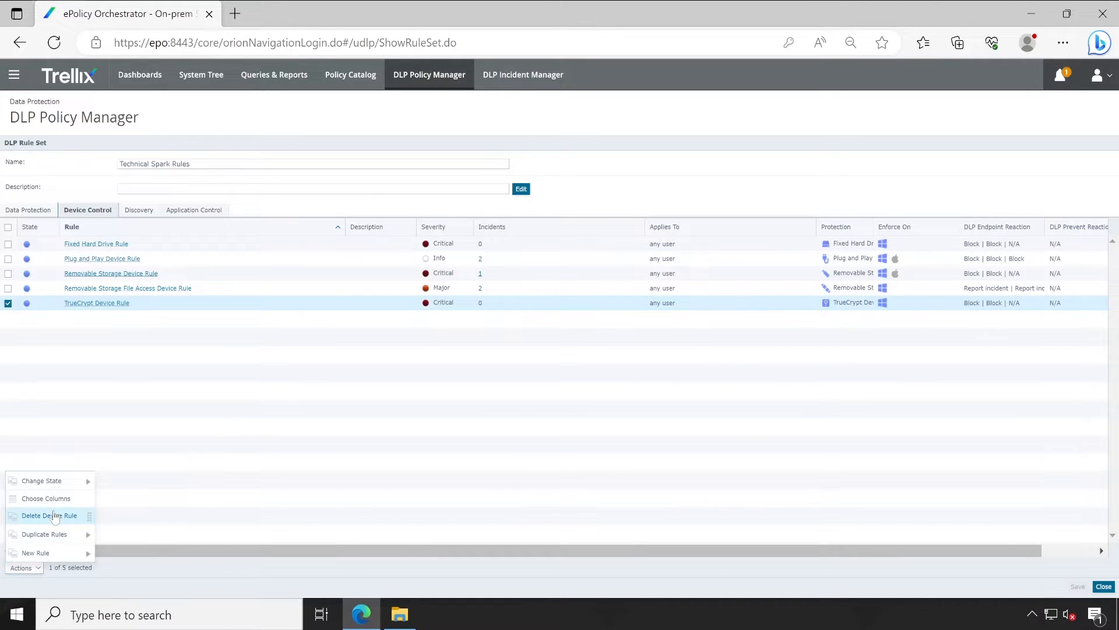
{"action": "left_click", "coordinate": [88, 513]}
{"action": "left_click", "coordinate": [615, 364]}
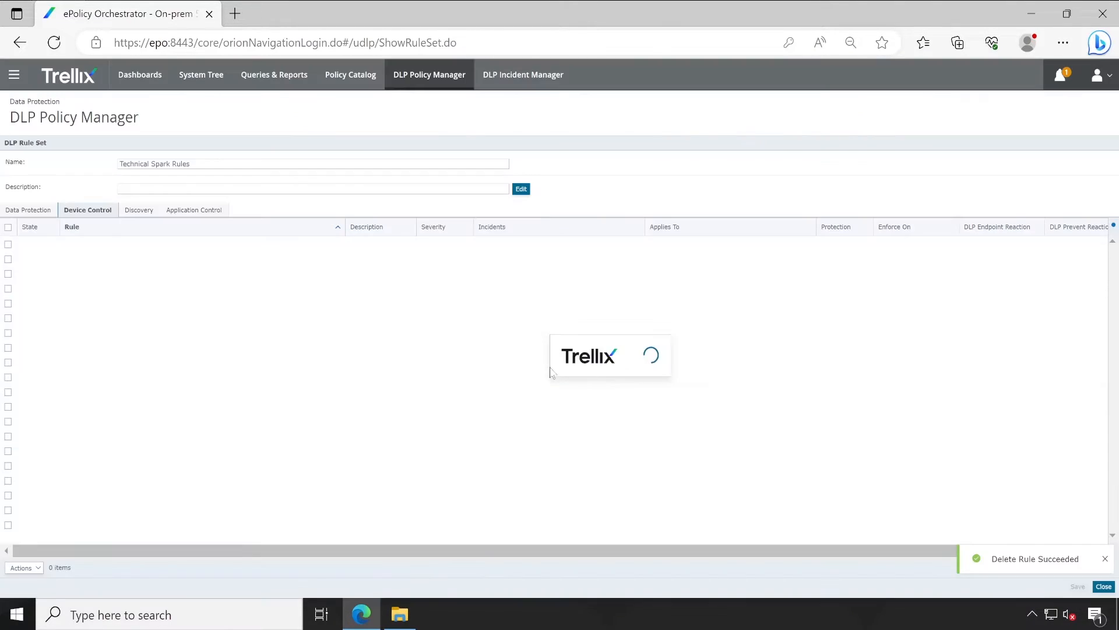
Check the discovery rules and the conditions of the Clipboard Protection rule in the rule set.
{"action": "left_click", "coordinate": [138, 211]}
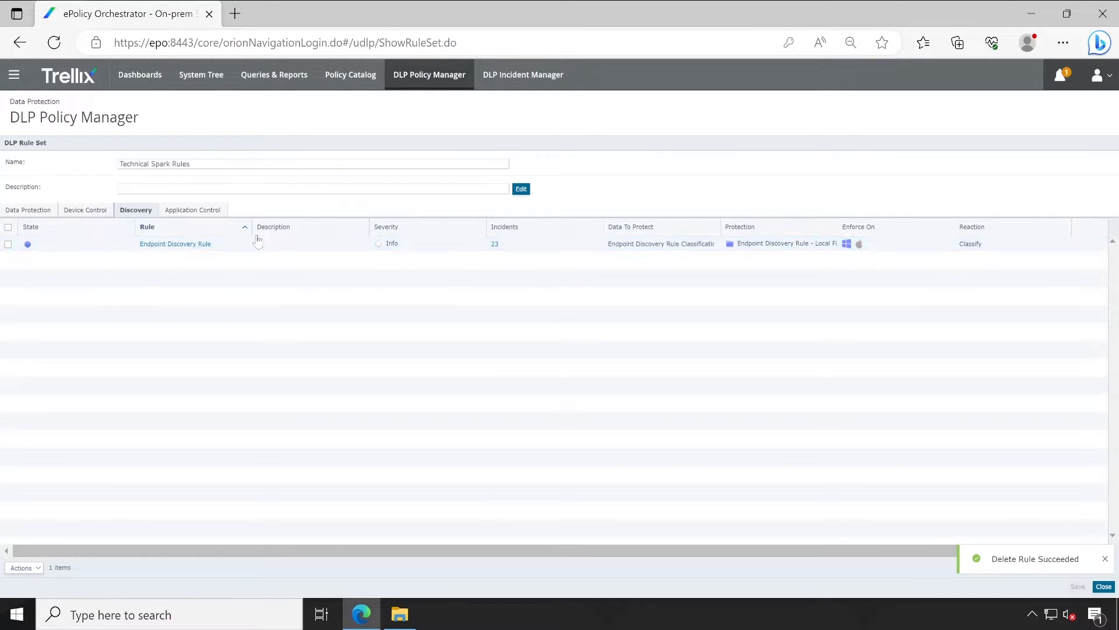
{"action": "left_click", "coordinate": [29, 209]}
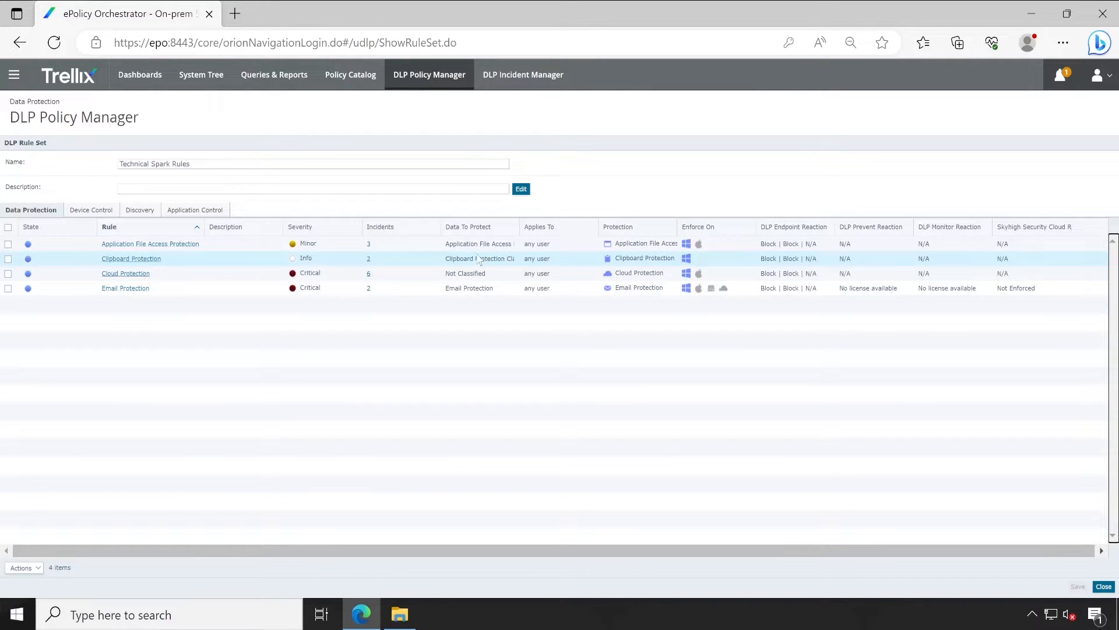
{"action": "left_click", "coordinate": [137, 263]}
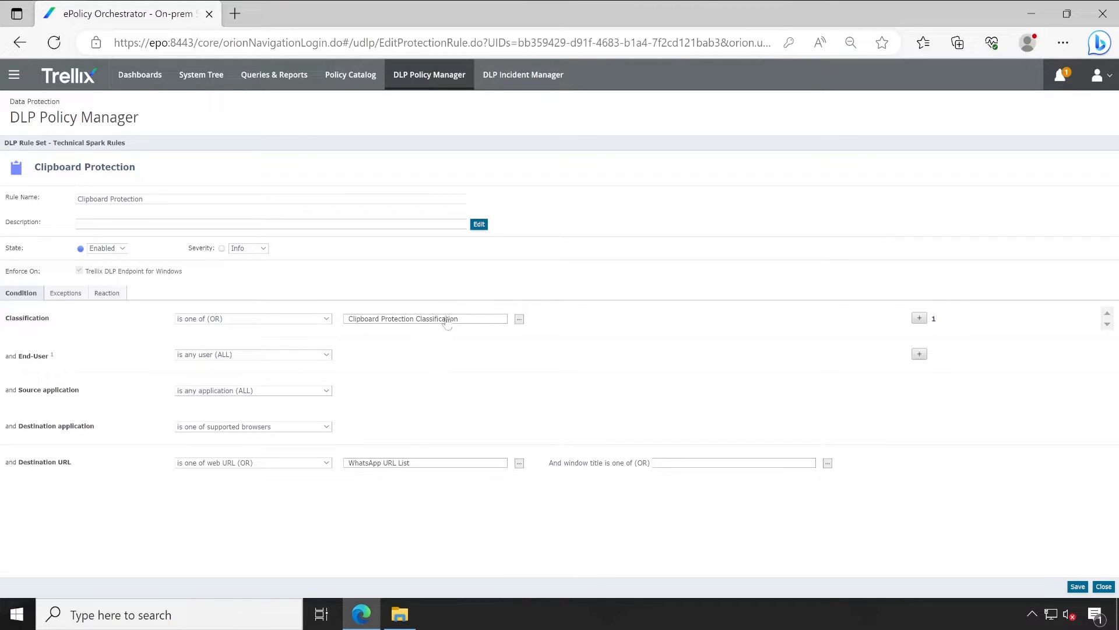
Try to delete the Clipboard Protection Classification from the Technical Spark Classification group.
{"action": "left_click", "coordinate": [14, 74]}
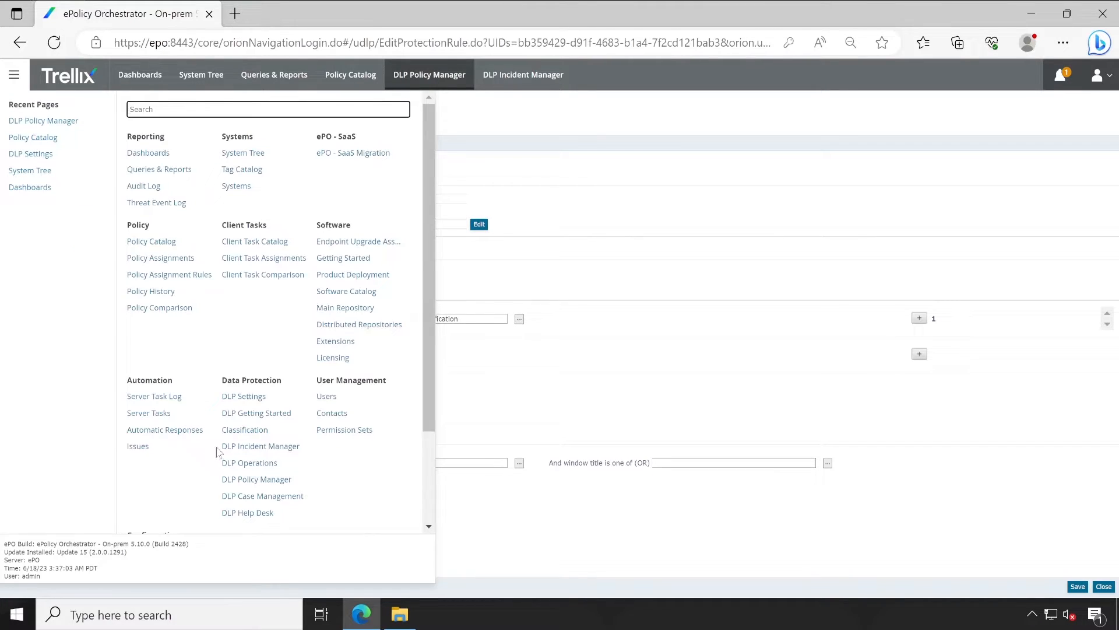
{"action": "left_click", "coordinate": [244, 431]}
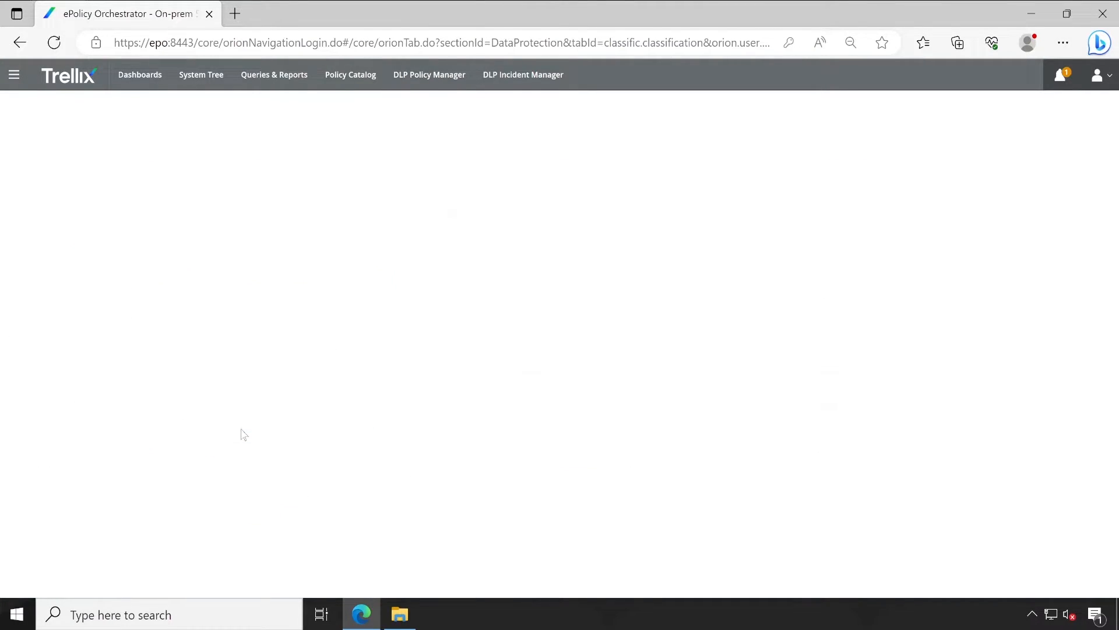
{"action": "left_click", "coordinate": [6, 377]}
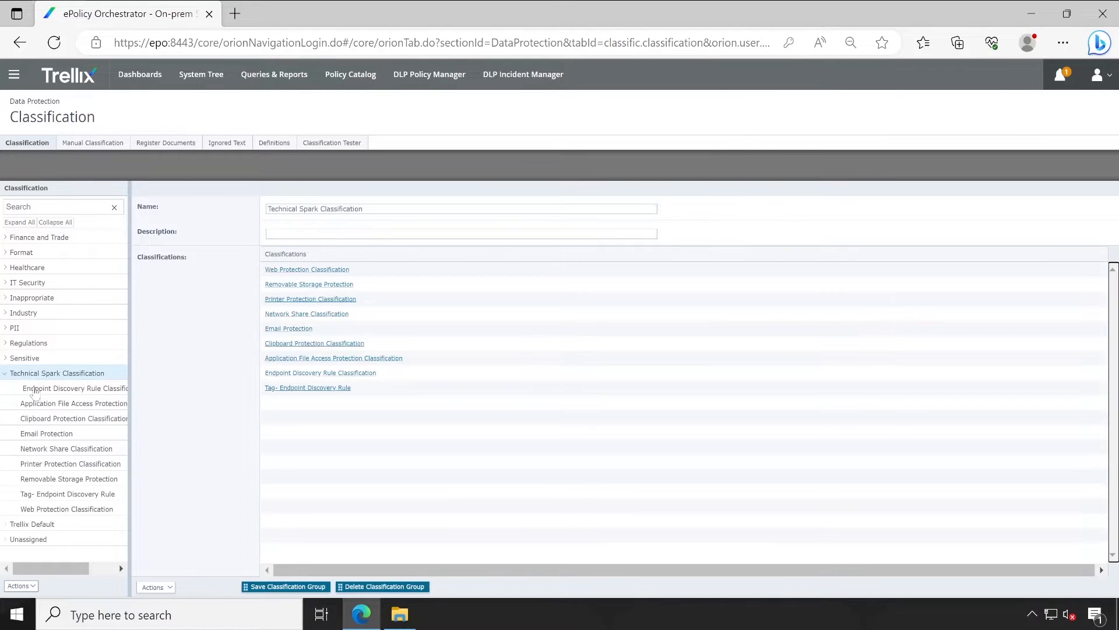
{"action": "left_click", "coordinate": [55, 421]}
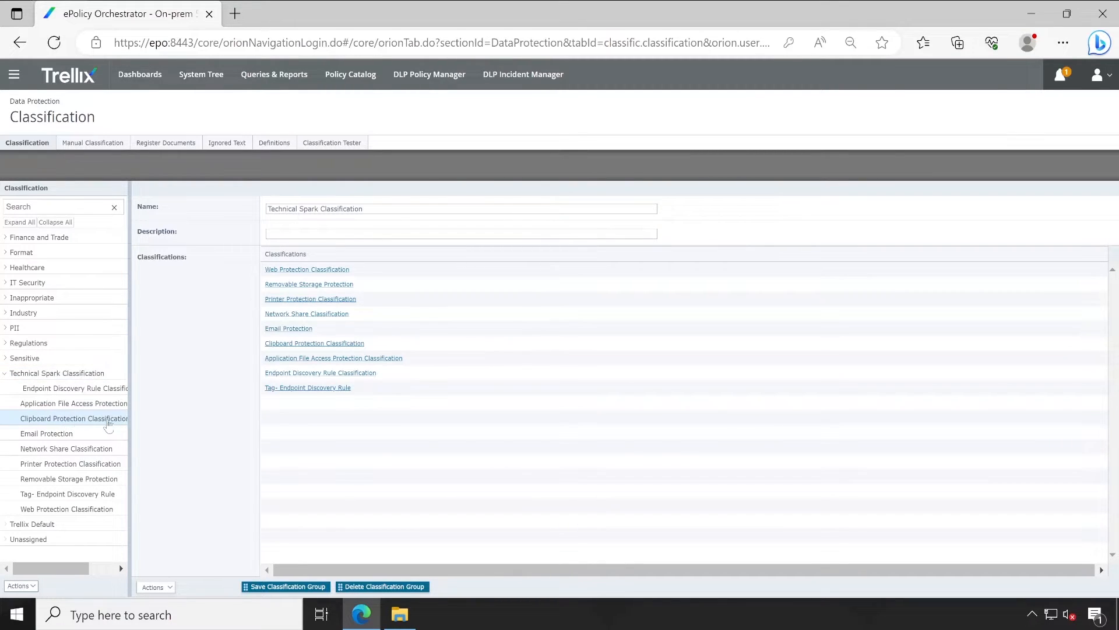
{"action": "left_click", "coordinate": [156, 587]}
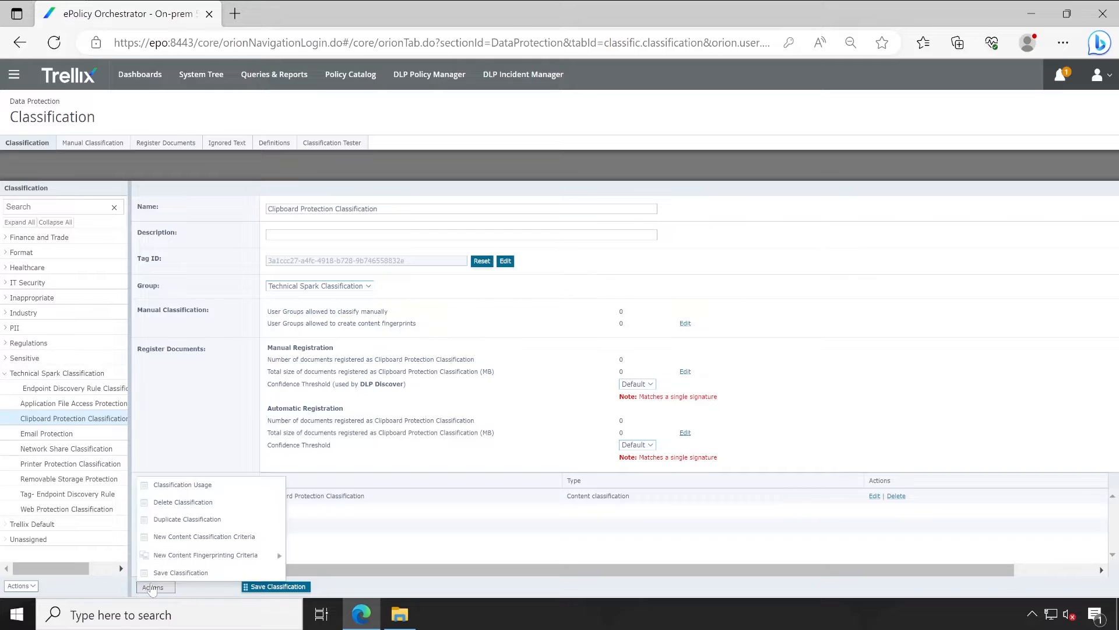
{"action": "left_click", "coordinate": [197, 510]}
{"action": "left_click", "coordinate": [614, 364]}
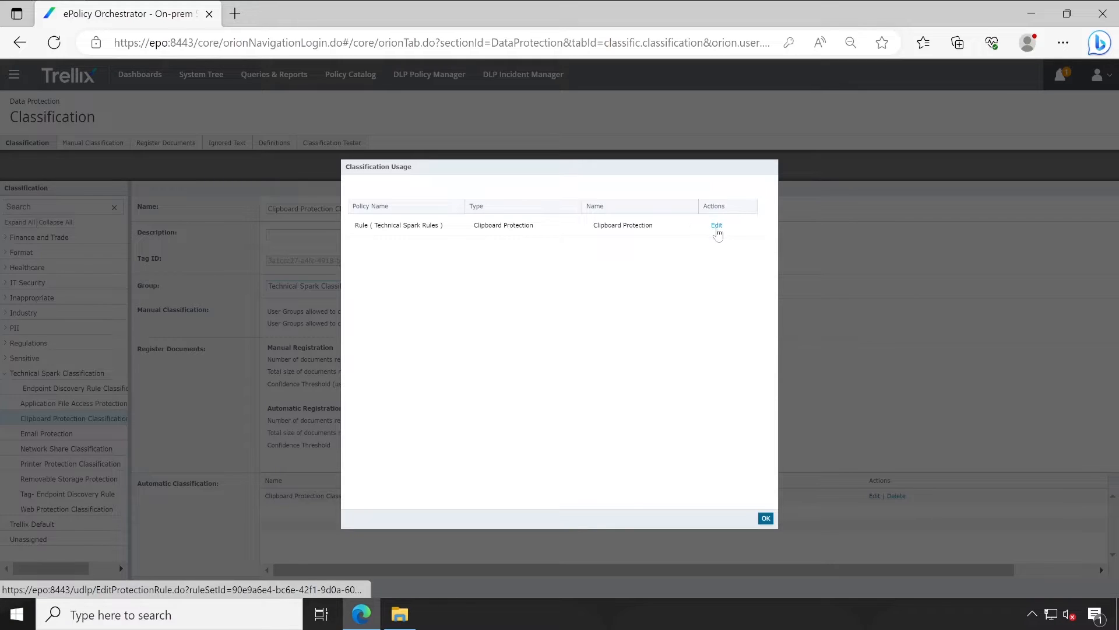
Dismiss the classification usage list and delete the Removable Storage Protection classification from the Technical Spark Classification group.
{"action": "left_click", "coordinate": [766, 518]}
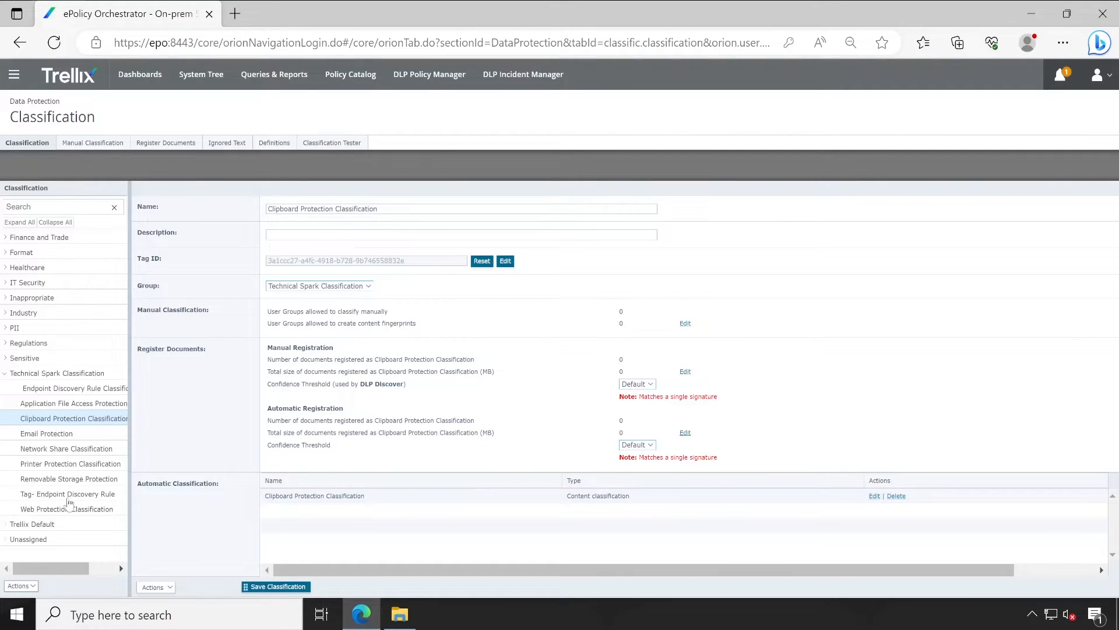
{"action": "left_click", "coordinate": [64, 479]}
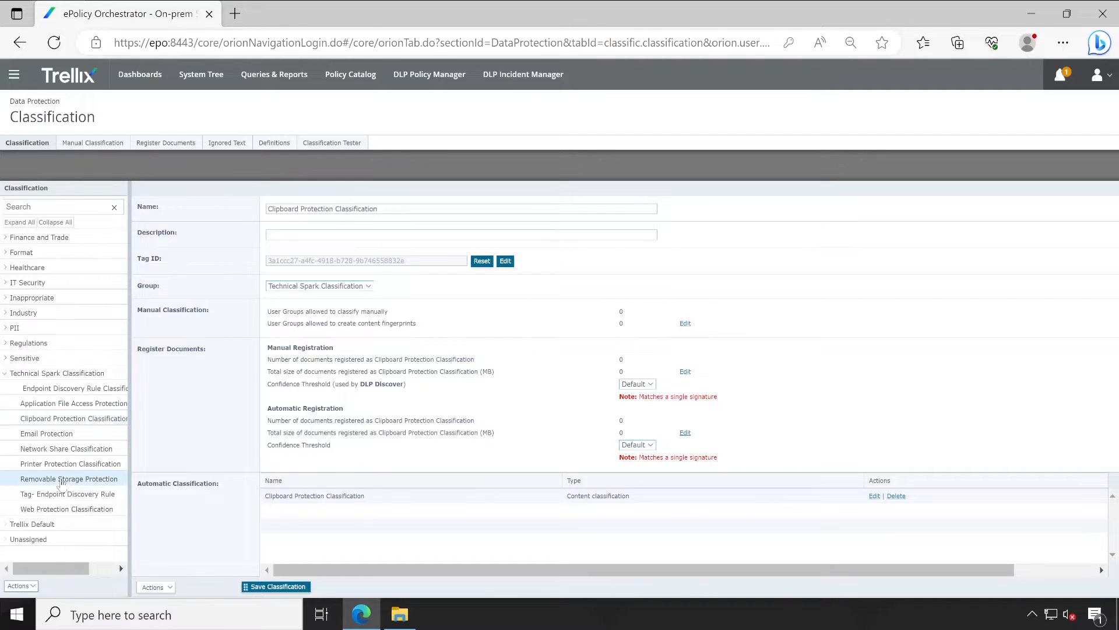
{"action": "left_click", "coordinate": [166, 590]}
{"action": "left_click", "coordinate": [217, 504]}
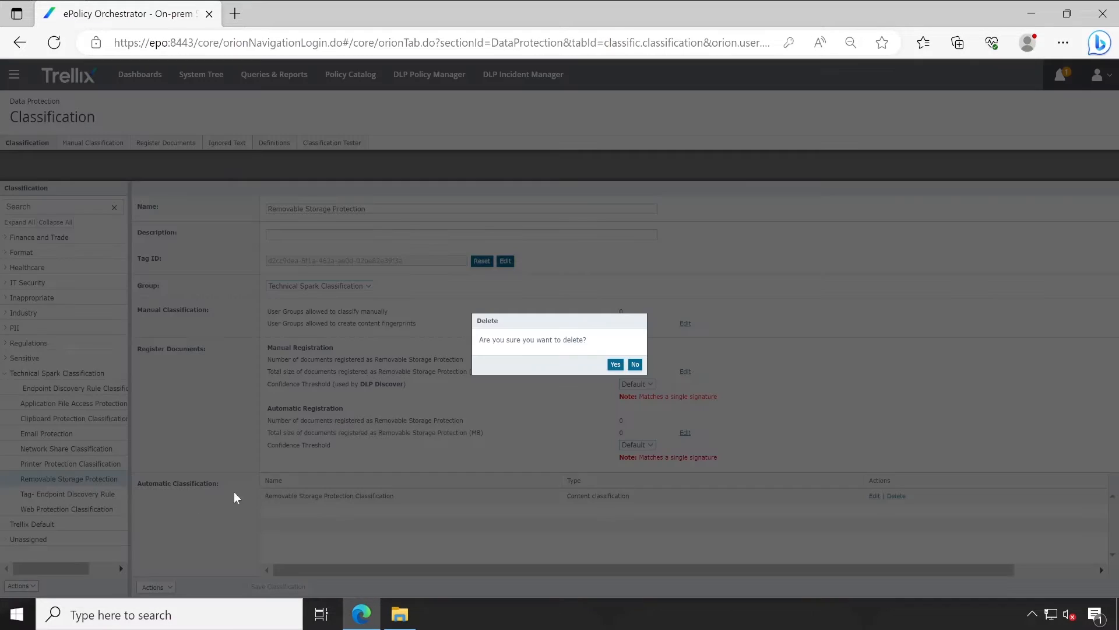
{"action": "left_click", "coordinate": [615, 364]}
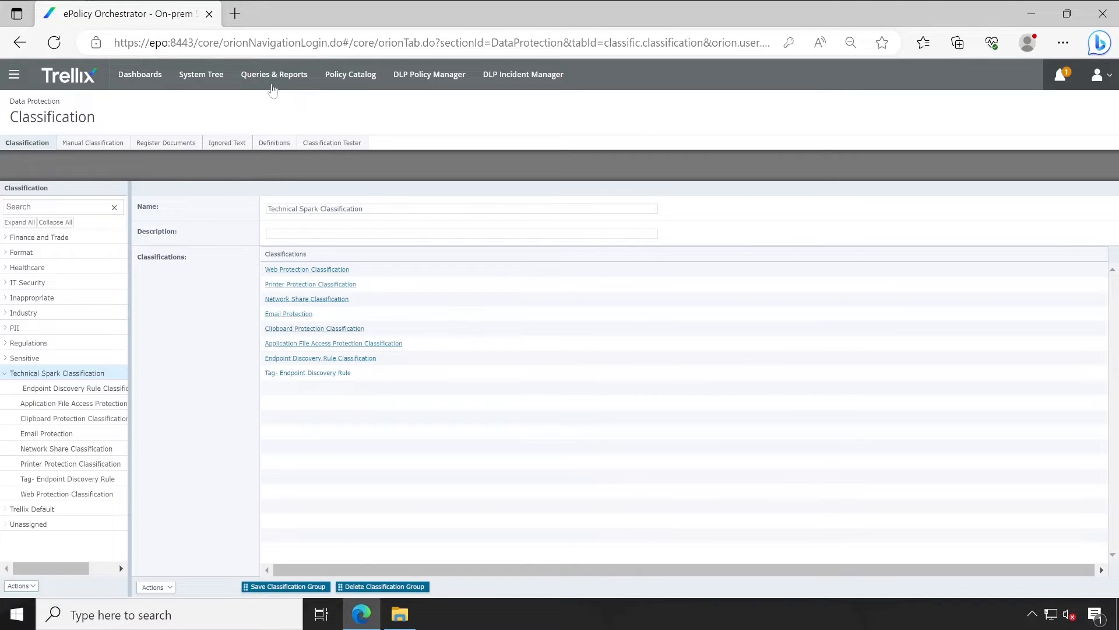
Check the assigned Data Loss Prevention policies and the data protection and device control rules remaining in the Technical Spark Rules set.
{"action": "left_click", "coordinate": [199, 79]}
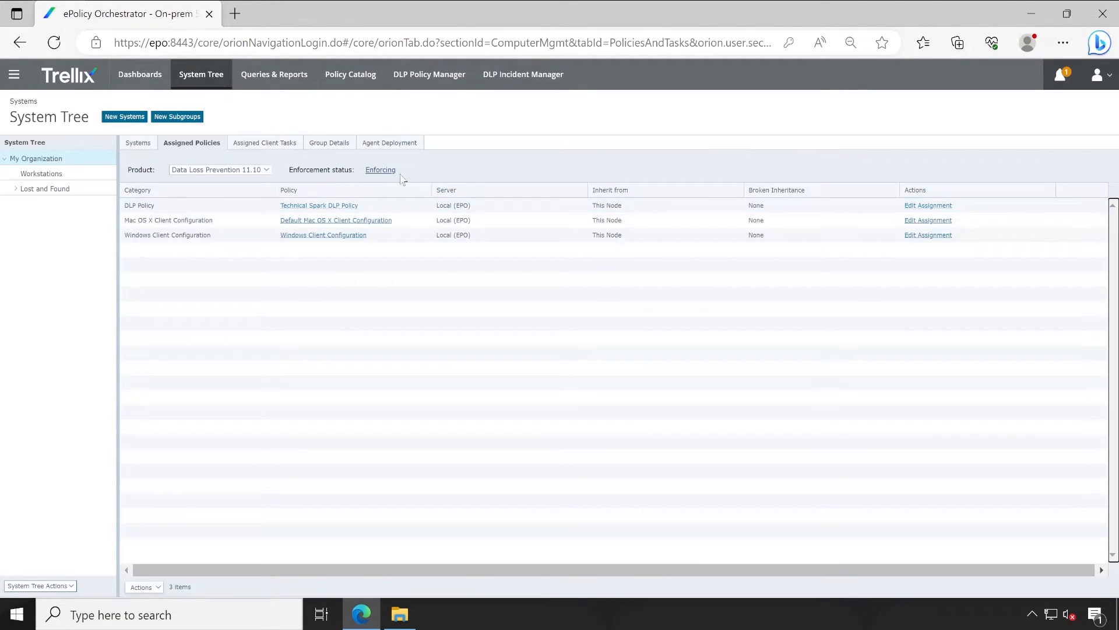
{"action": "left_click", "coordinate": [429, 79]}
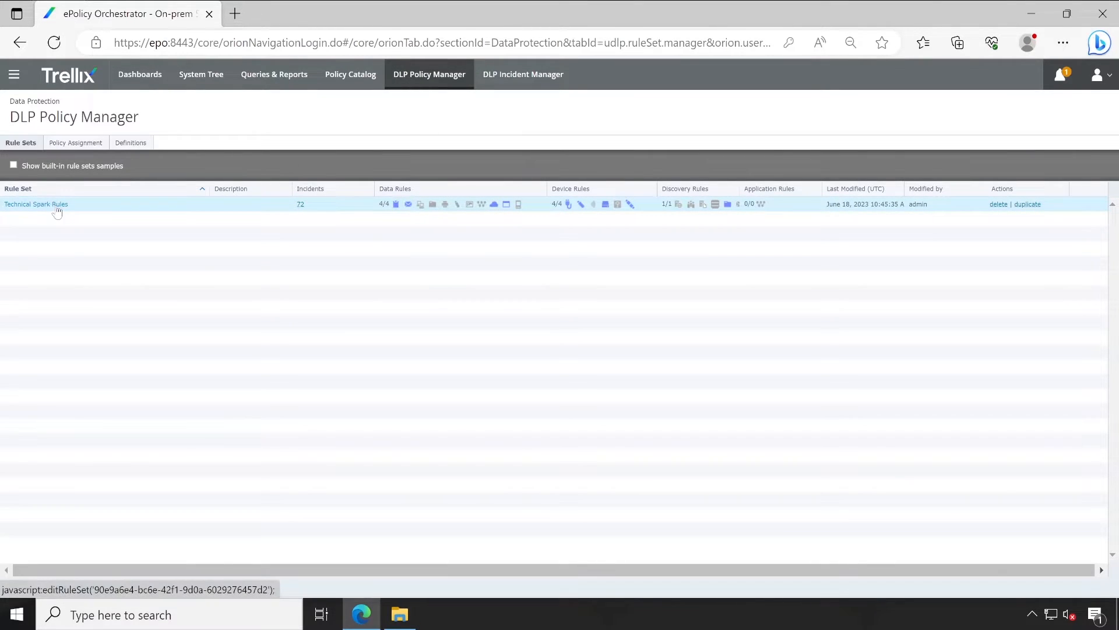
{"action": "left_click", "coordinate": [55, 205]}
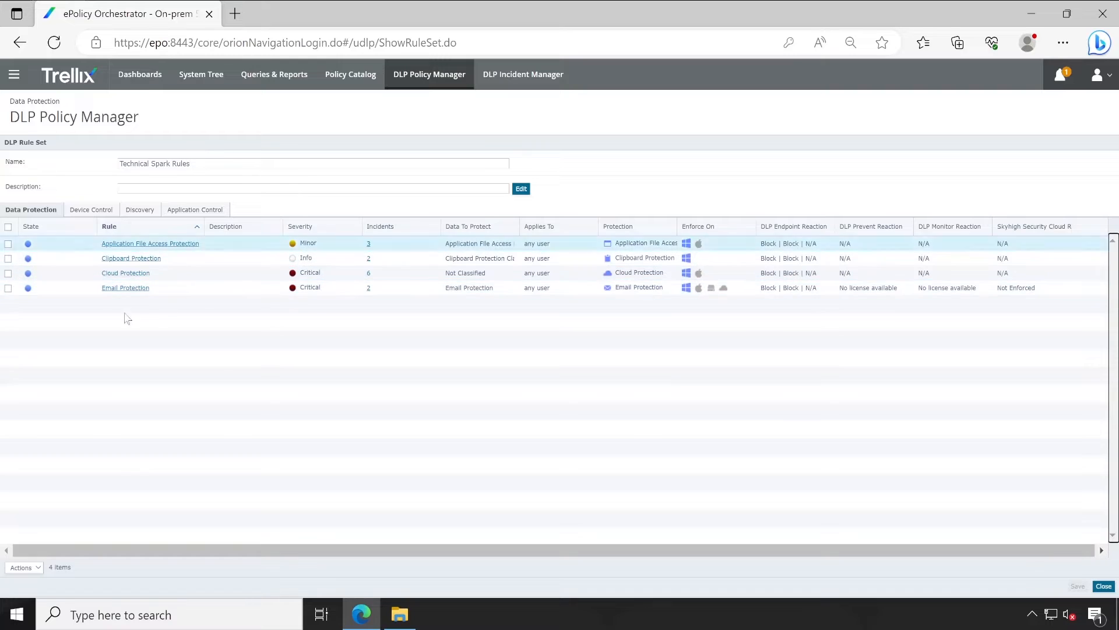
{"action": "left_click", "coordinate": [89, 210]}
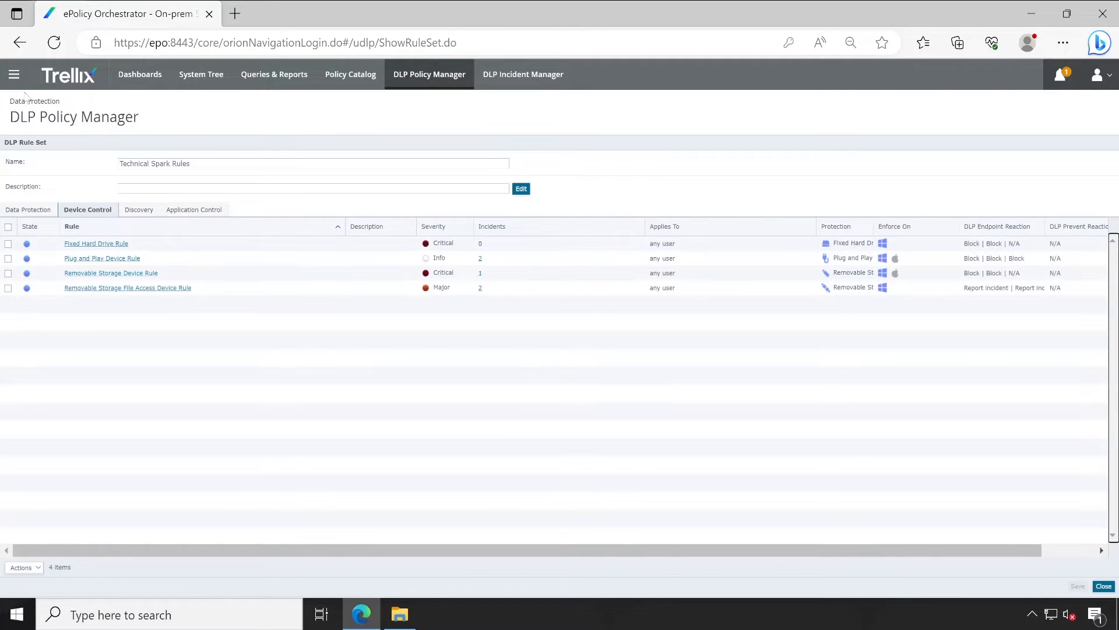
Restore the DLP configuration from dlpConfig.backup in the Downloads folder, with the password option for encrypted backup files turned off.
{"action": "left_click", "coordinate": [14, 74]}
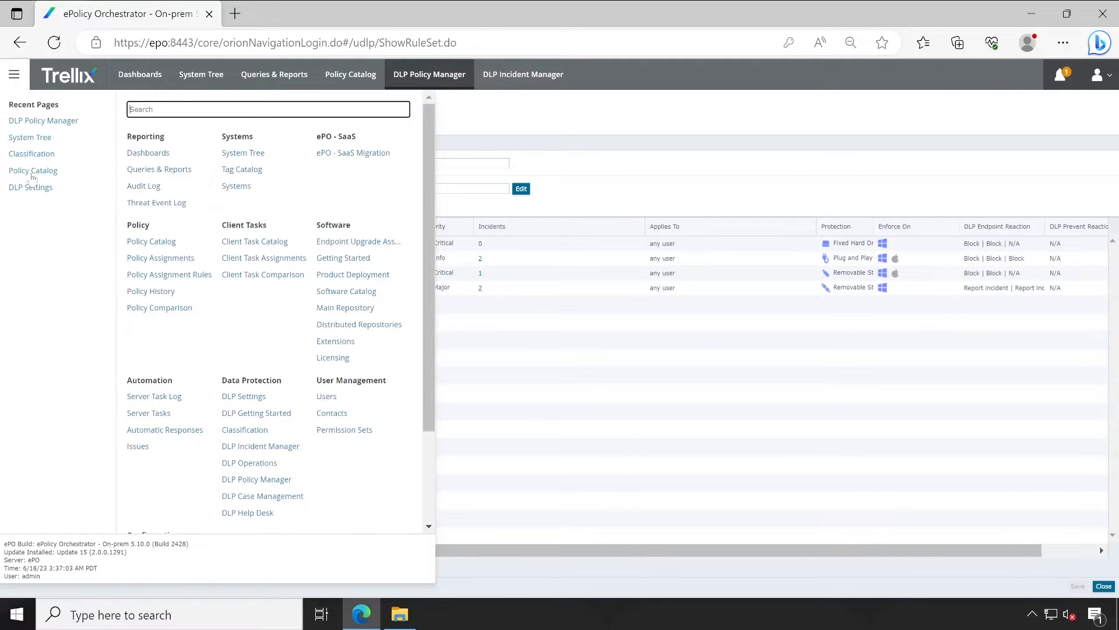
{"action": "left_click", "coordinate": [245, 397]}
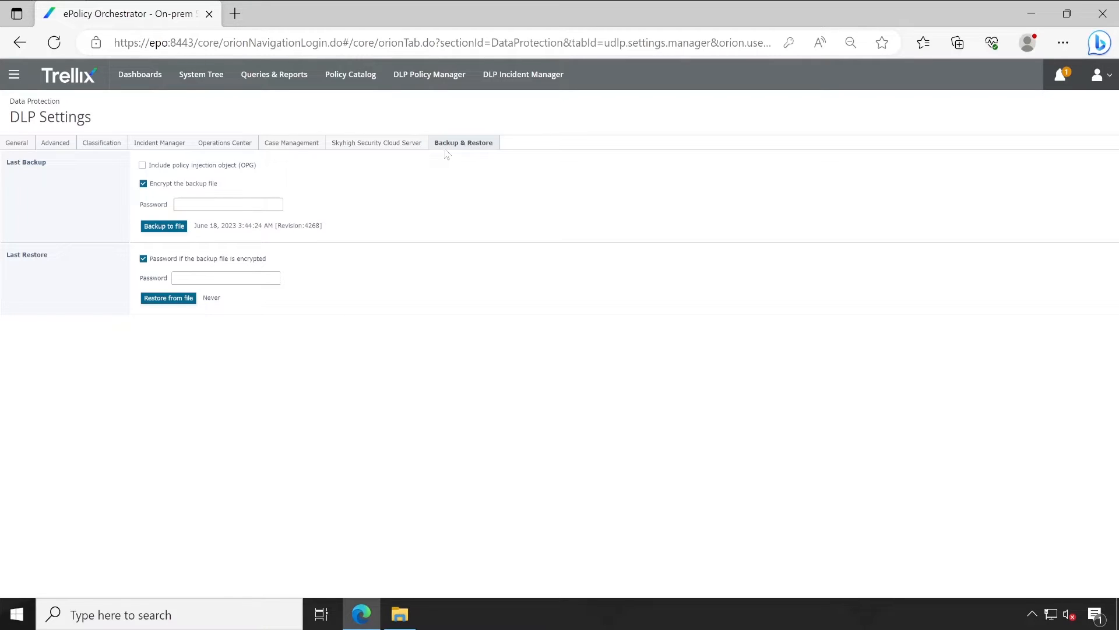
{"action": "left_click_drag", "start_coordinate": [446, 143], "coordinate": [529, 141]}
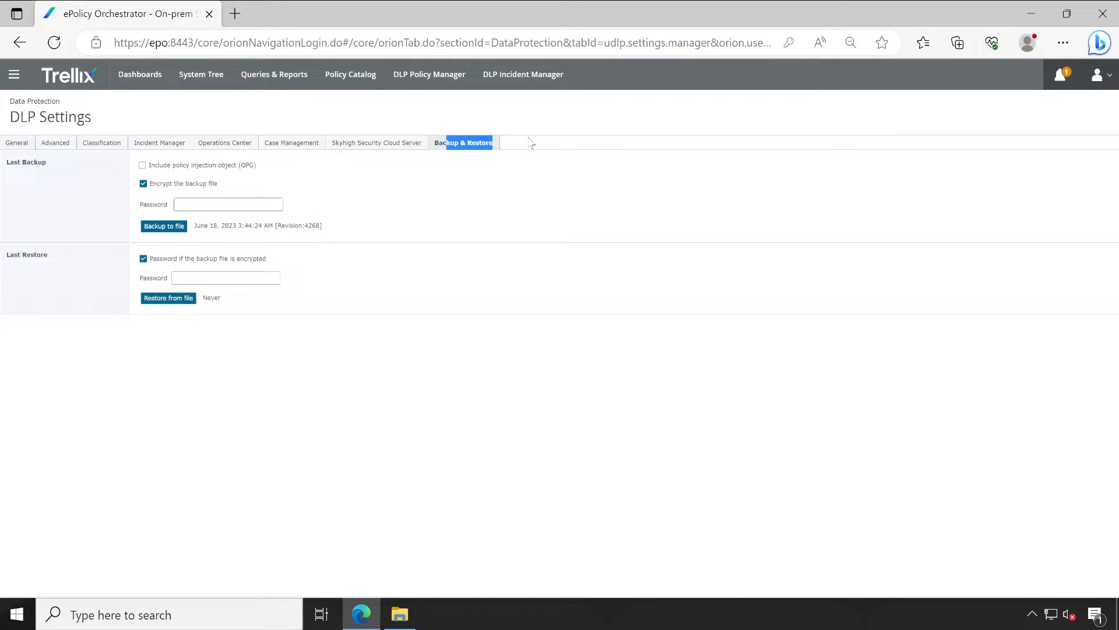
{"action": "left_click", "coordinate": [144, 260]}
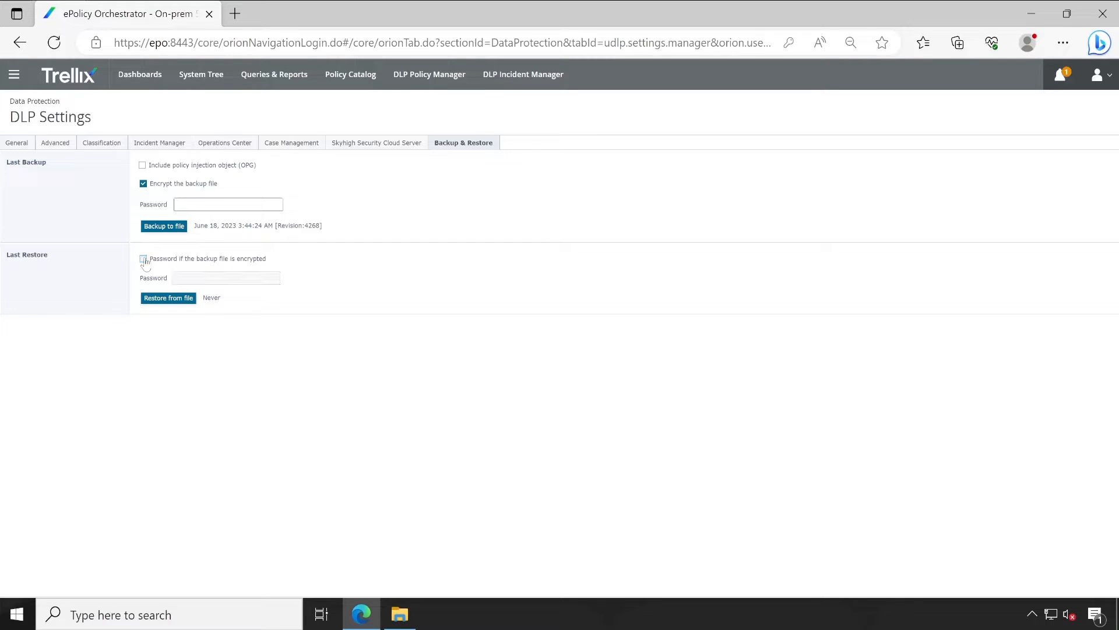
{"action": "left_click", "coordinate": [175, 300]}
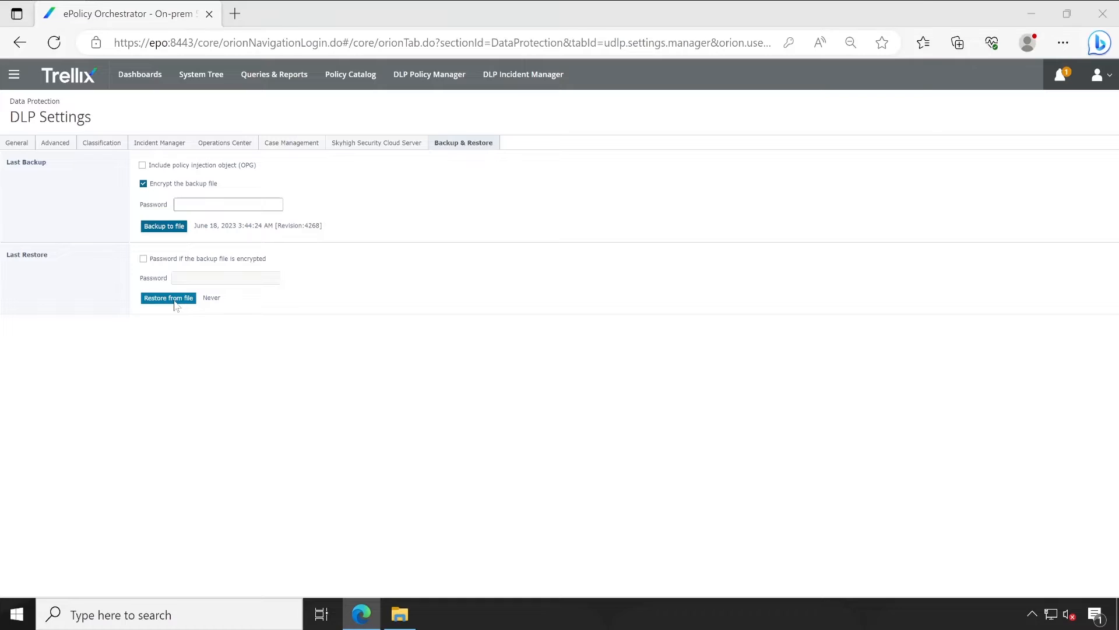
{"action": "left_click", "coordinate": [204, 139]}
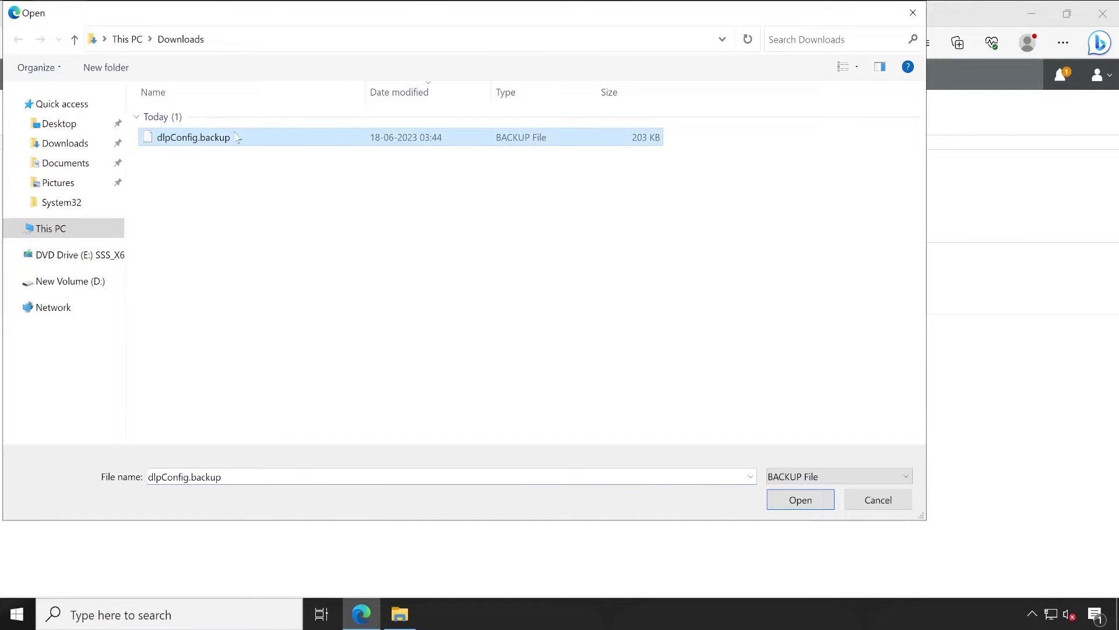
{"action": "left_click", "coordinate": [797, 500]}
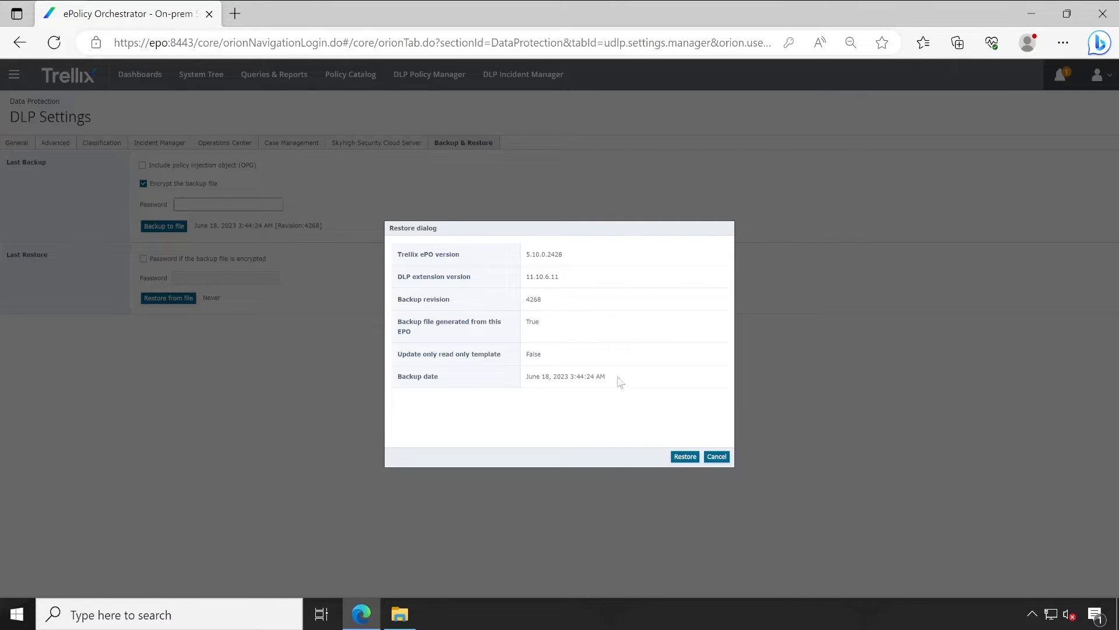
{"action": "left_click", "coordinate": [685, 457]}
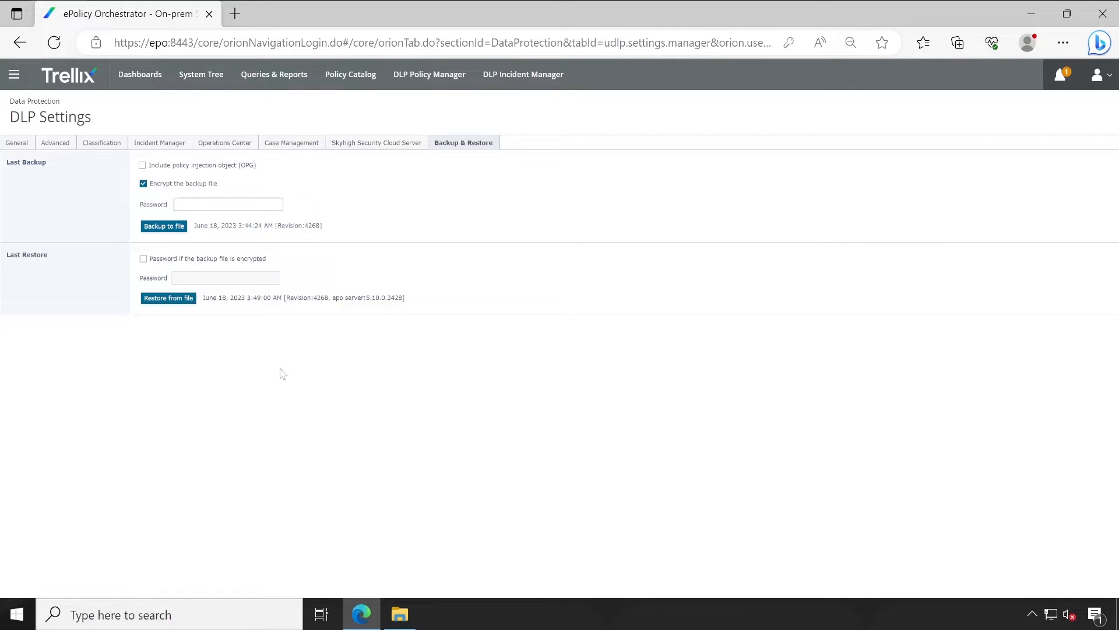
Check the last restore details and the device control and data protection rules in the Technical Spark Rules set.
{"action": "left_click_drag", "start_coordinate": [218, 298], "coordinate": [408, 298]}
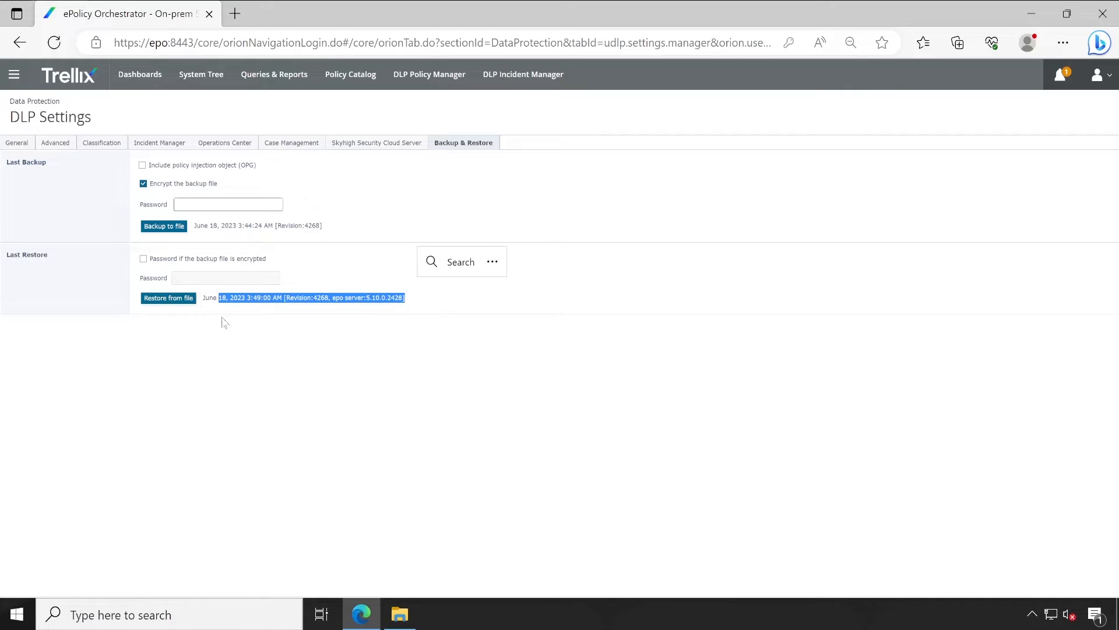
{"action": "left_click", "coordinate": [395, 401]}
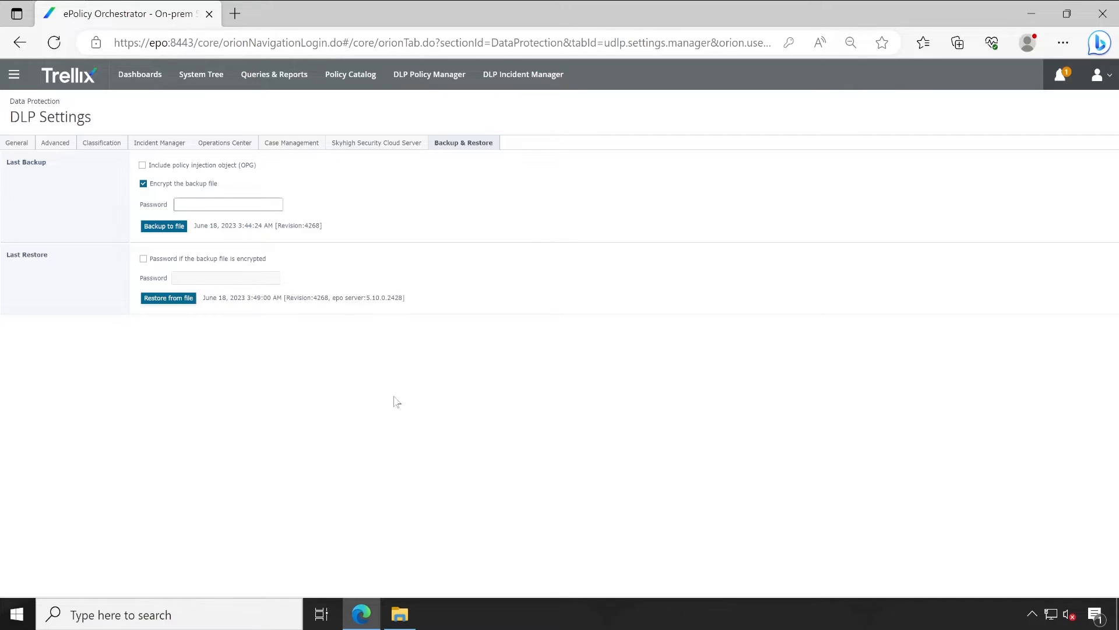
{"action": "left_click", "coordinate": [433, 83]}
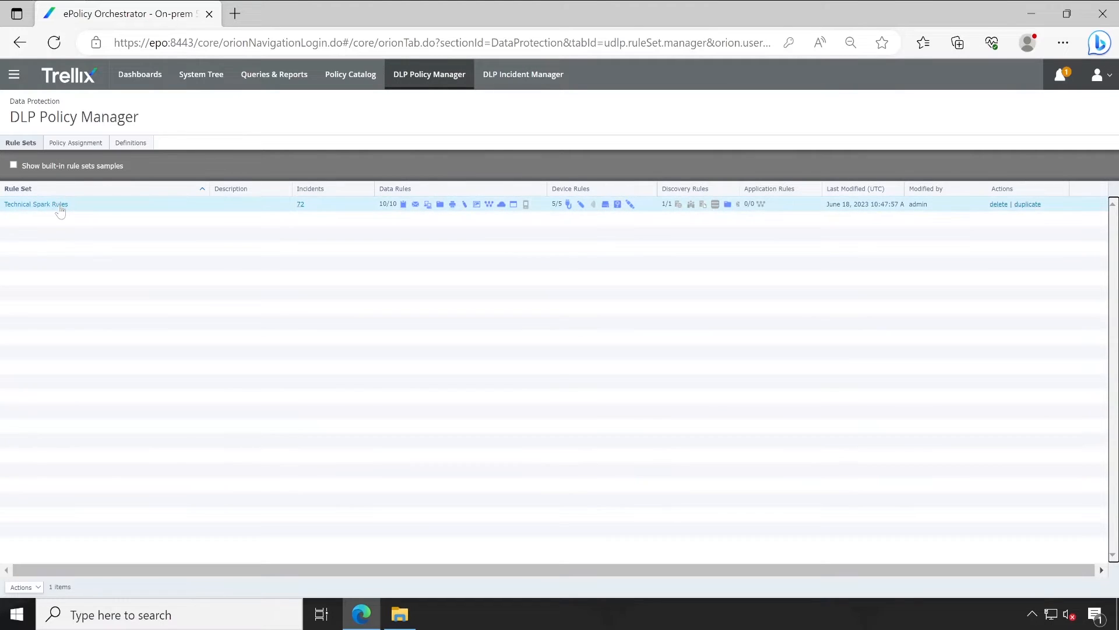
{"action": "left_click", "coordinate": [59, 206]}
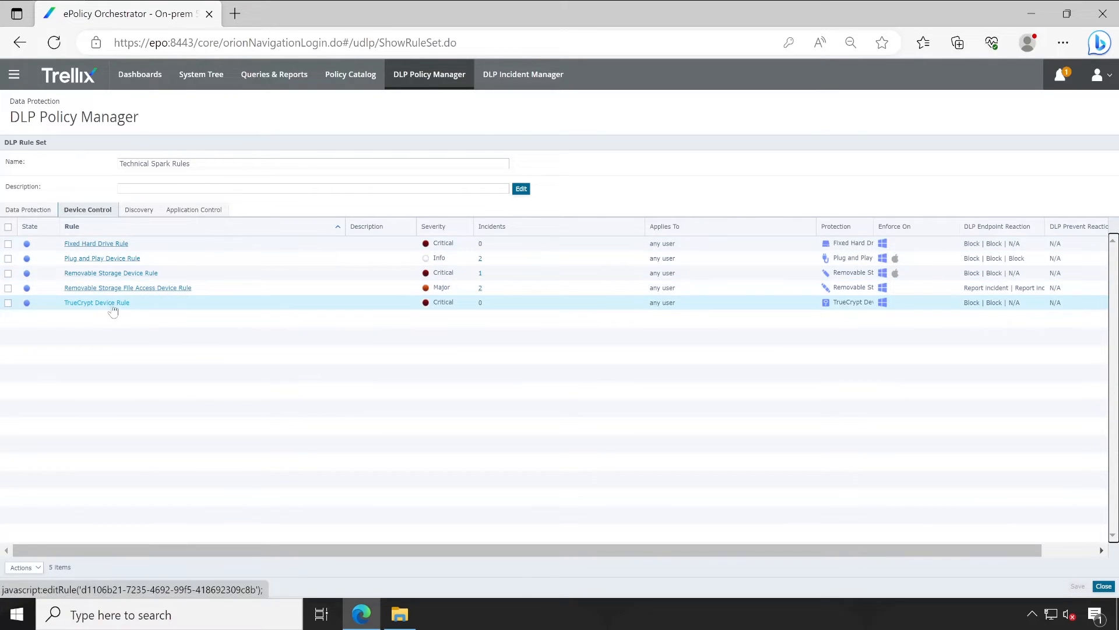
{"action": "left_click", "coordinate": [32, 211]}
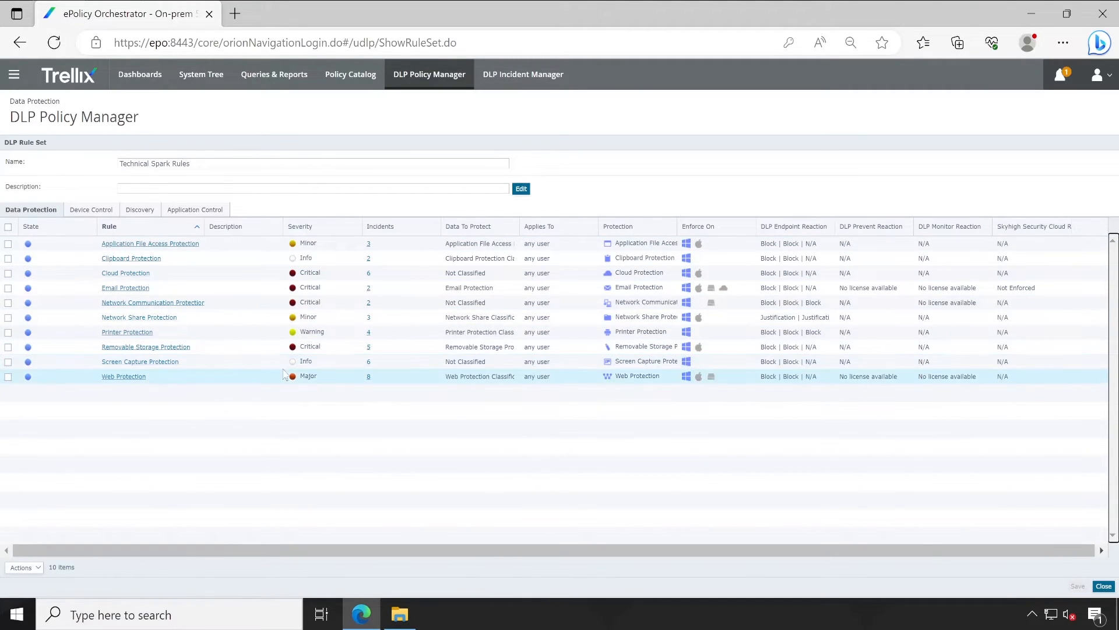
Check the Removable Storage Protection and Printer Protection Classification entries in the Technical Spark Classification group.
{"action": "left_click", "coordinate": [14, 75]}
{"action": "left_click", "coordinate": [259, 431]}
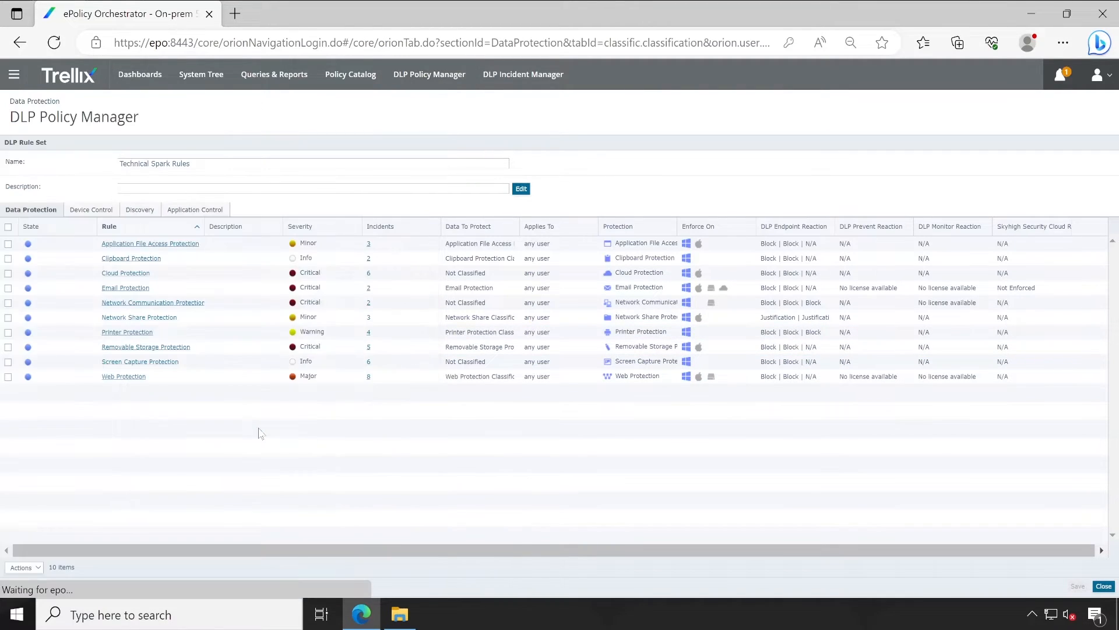
{"action": "left_click", "coordinate": [81, 479]}
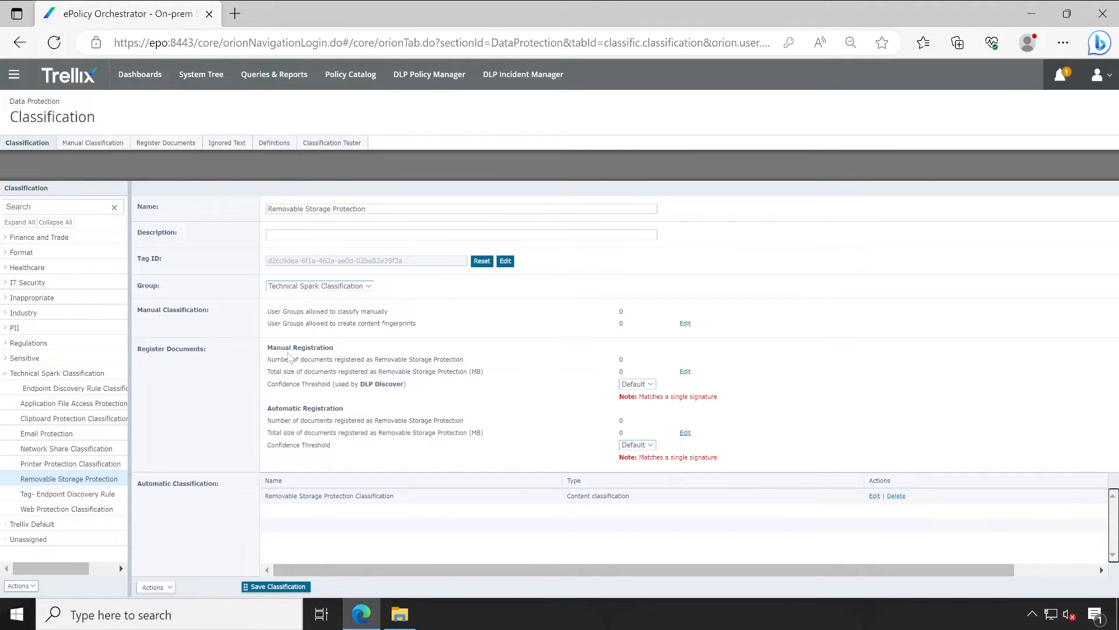
{"action": "left_click", "coordinate": [58, 463]}
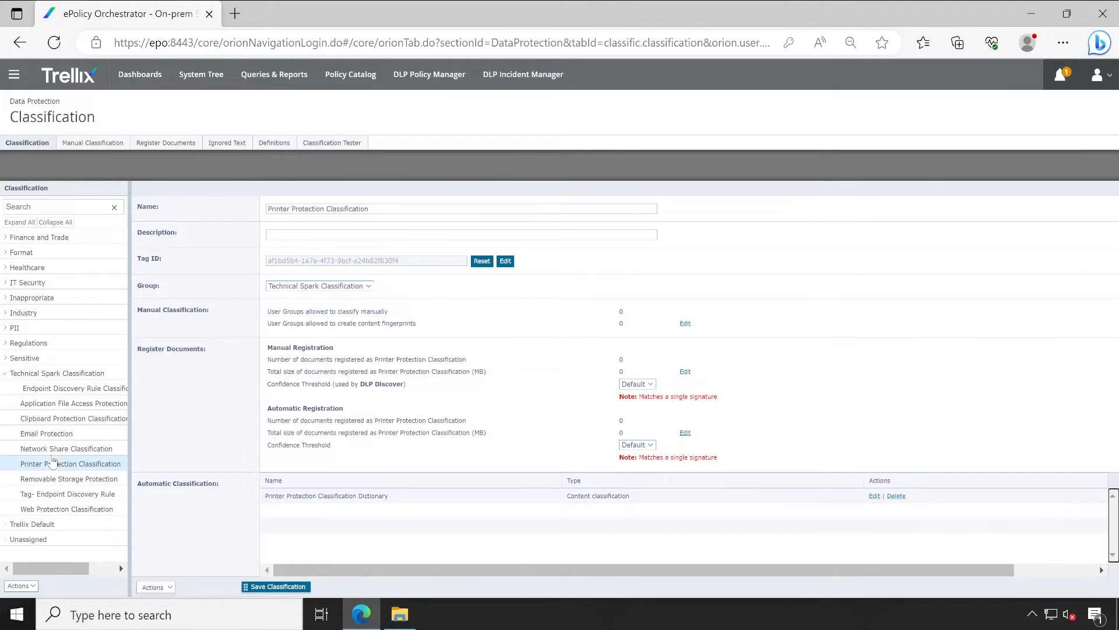
Show the systems belonging to the Workstations group in the System Tree.
{"action": "left_click", "coordinate": [201, 74]}
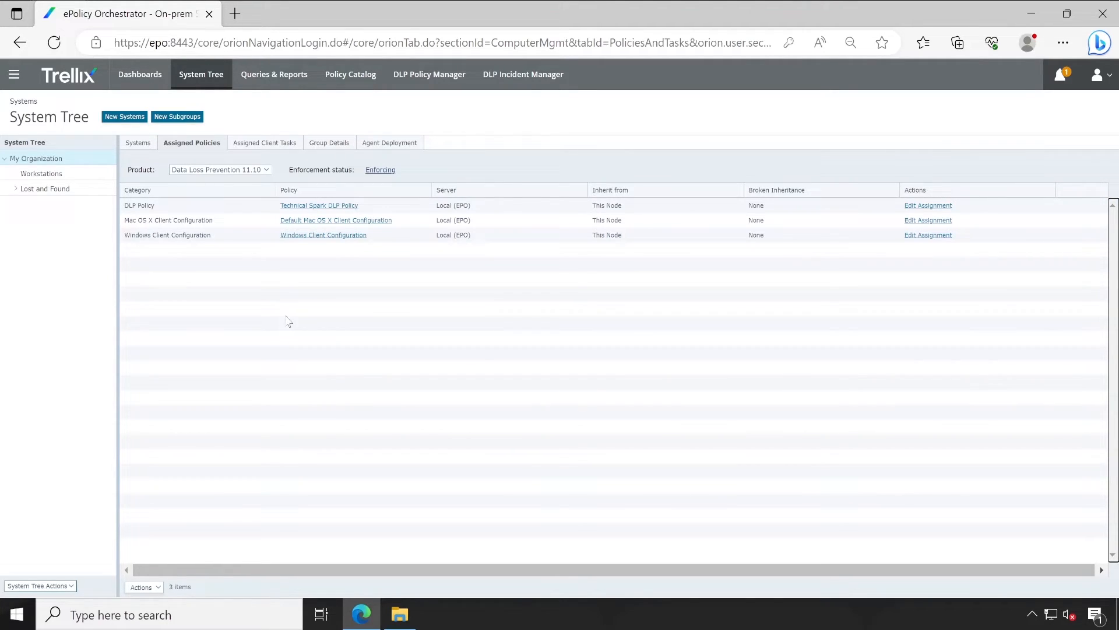
{"action": "left_click", "coordinate": [138, 142]}
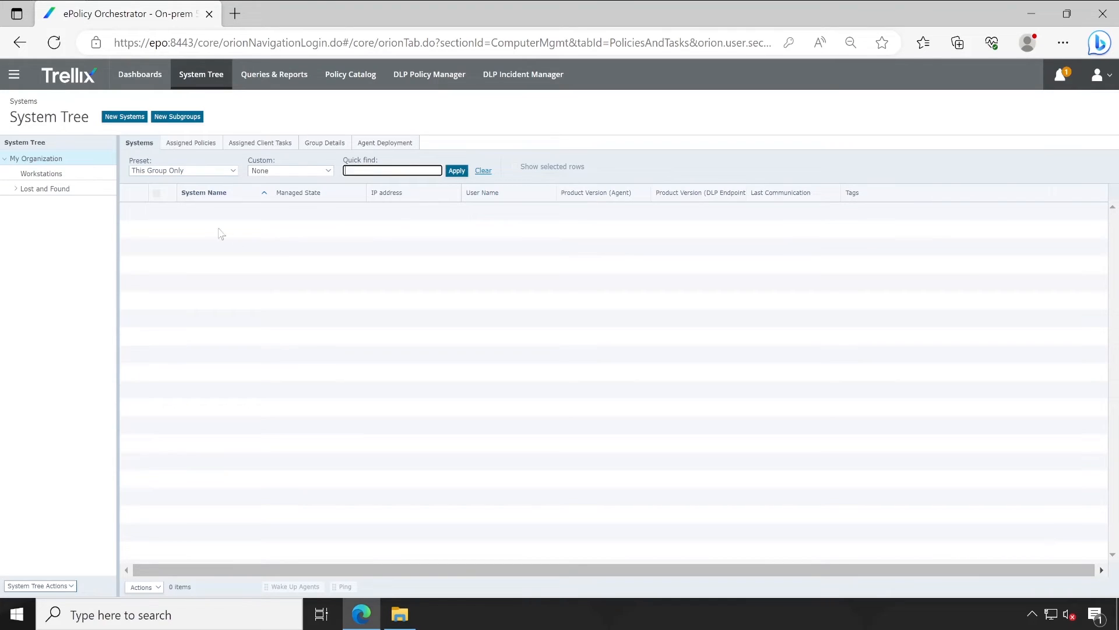
{"action": "left_click", "coordinate": [103, 174]}
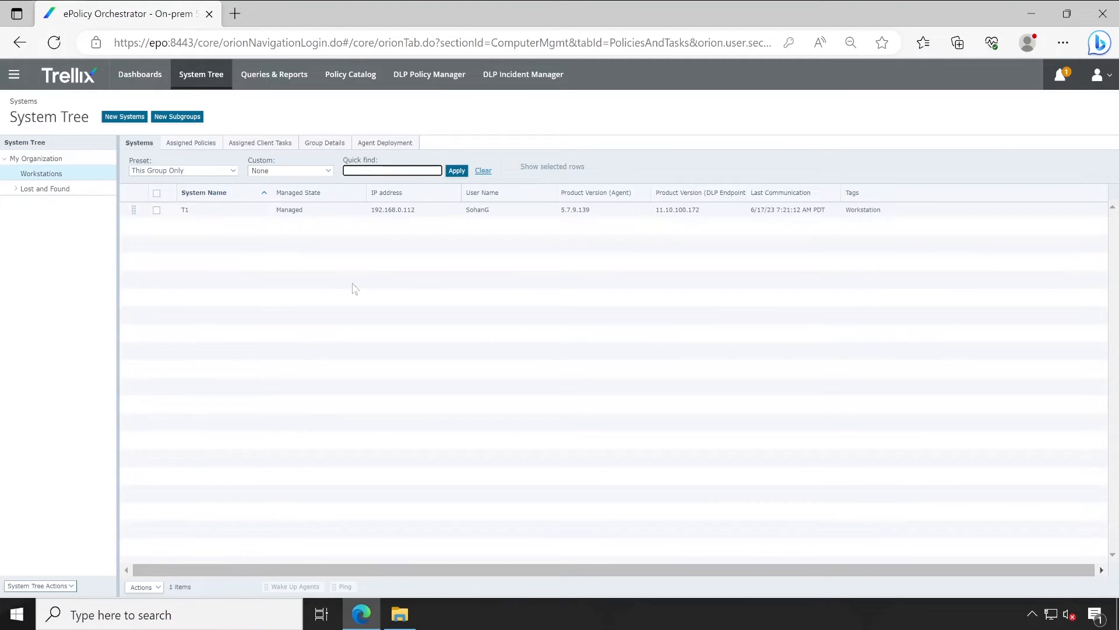